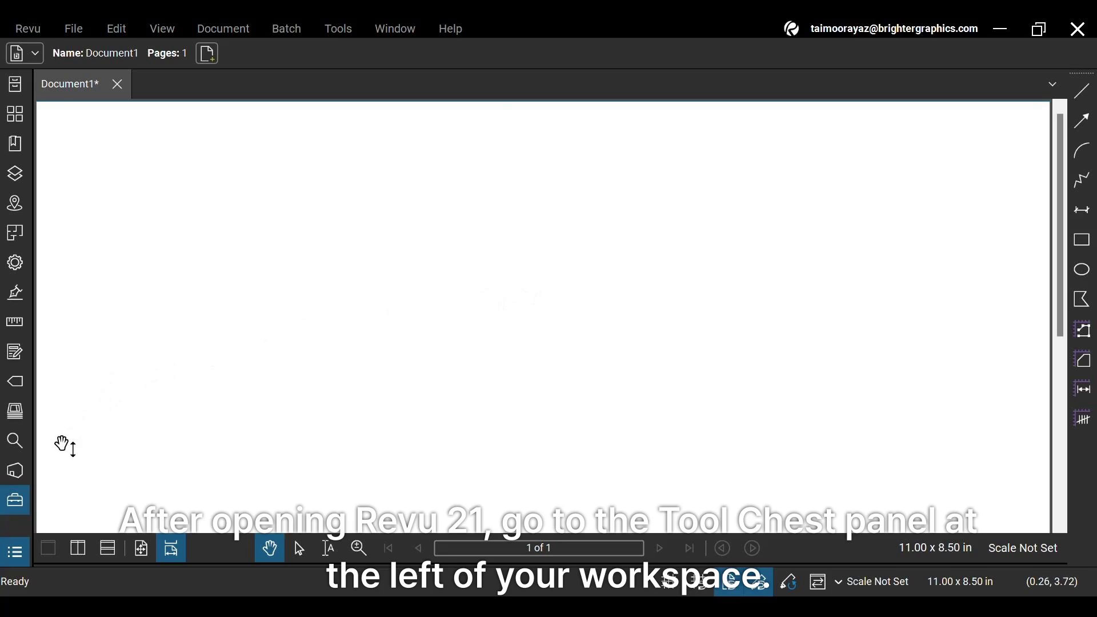
Step: Show the Tool Chest with Engineer Review expanded and the tool set list open
click(15, 500)
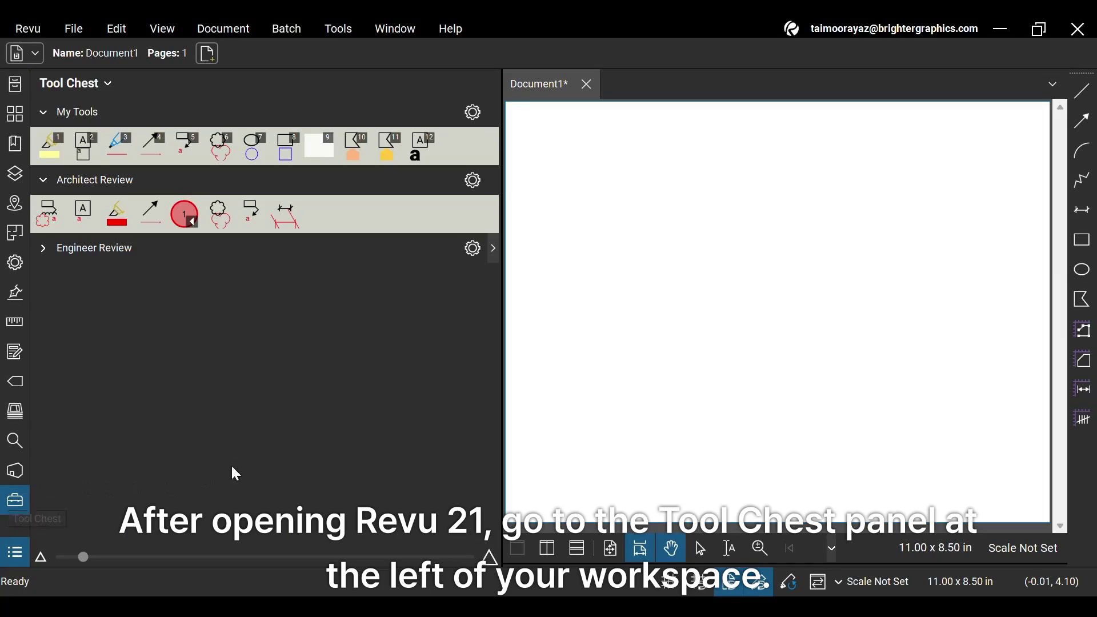
click(41, 248)
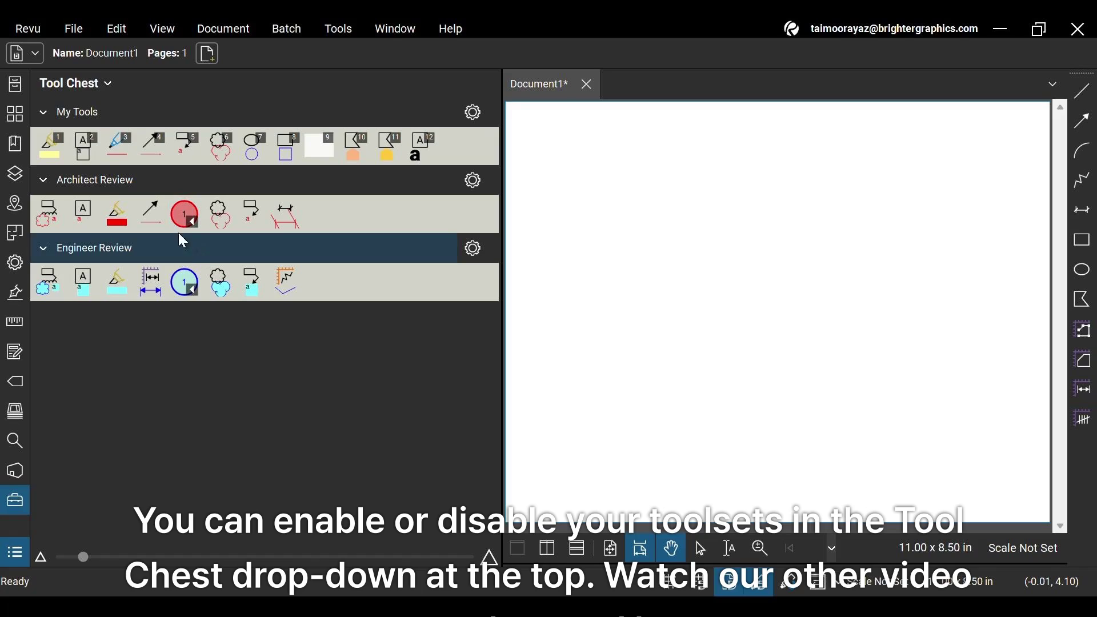
click(107, 82)
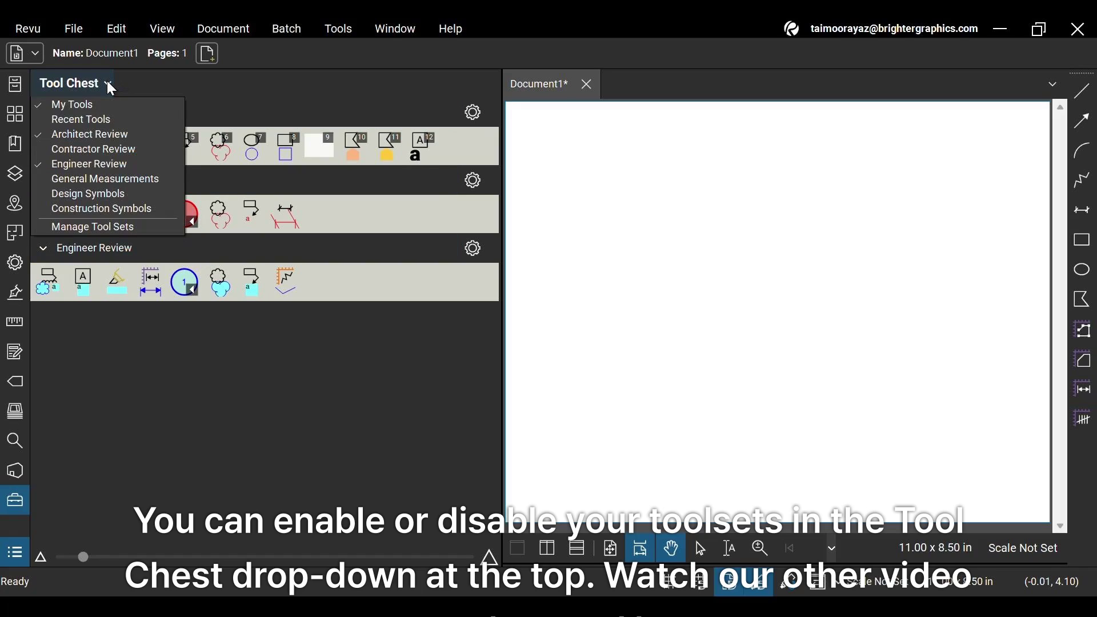
click(121, 108)
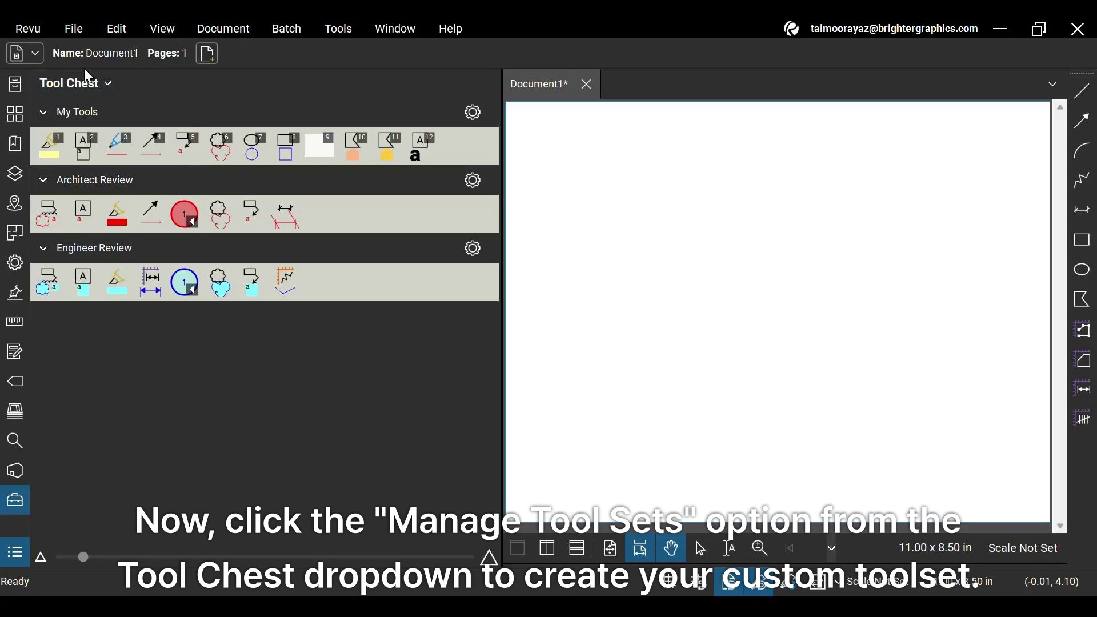
click(91, 83)
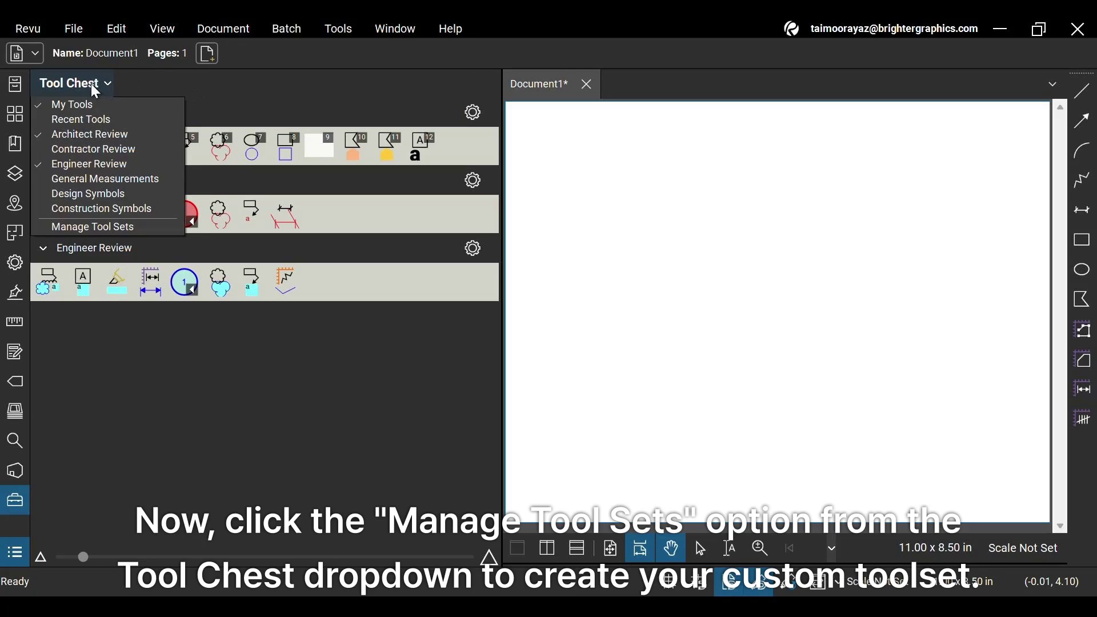
Step: Add a new tool set titled 'Brighter Graphics Toolset' and show it in all profiles
click(116, 227)
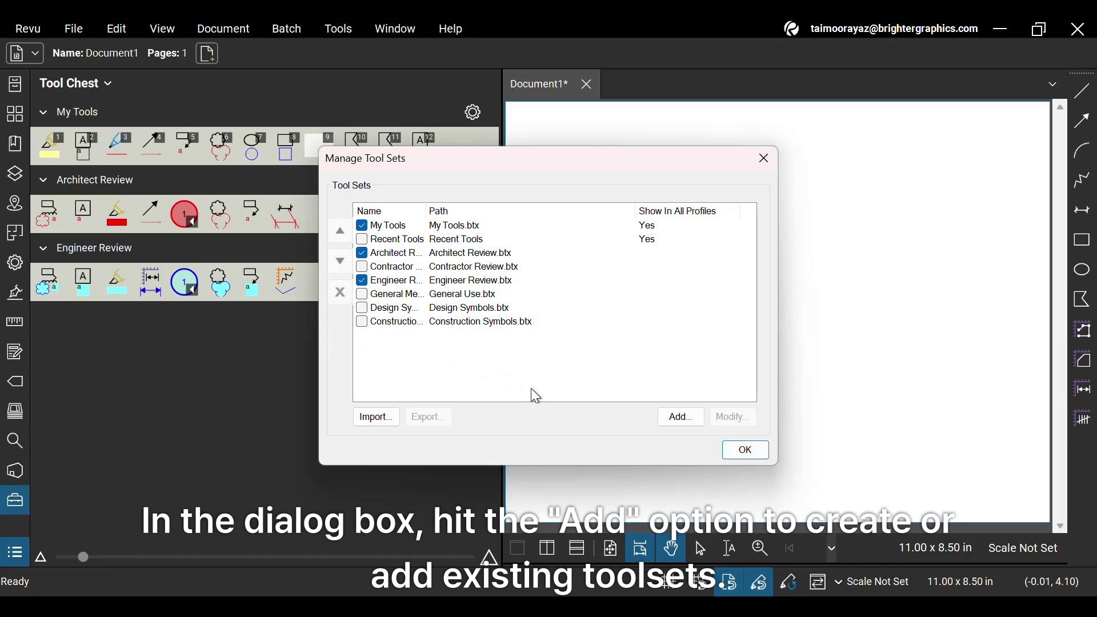
click(679, 417)
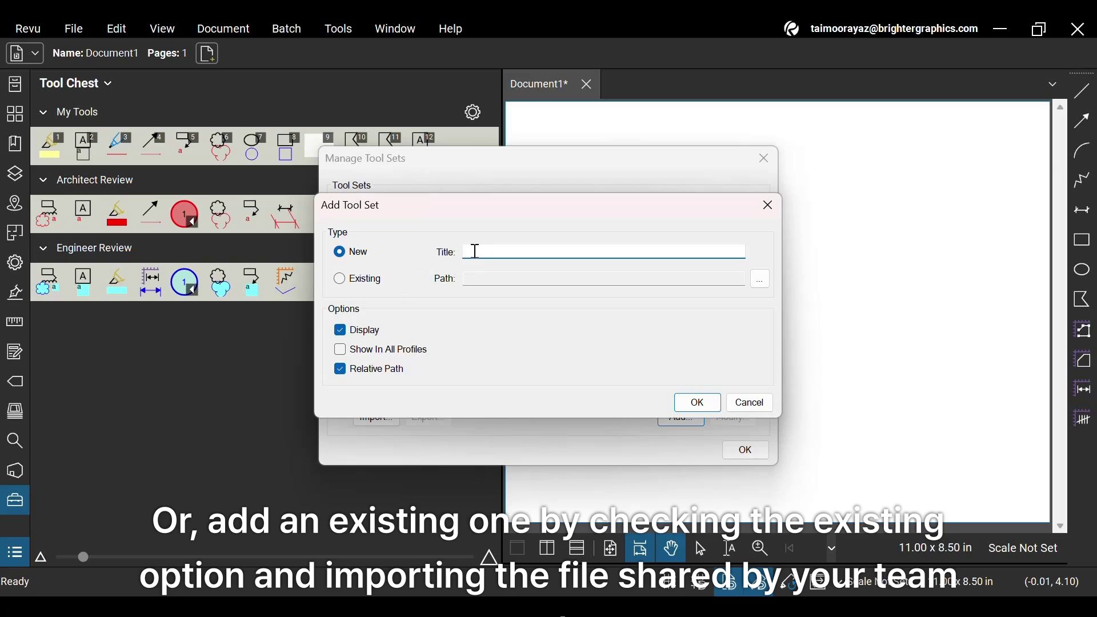
text(Brighter )
text(Graph)
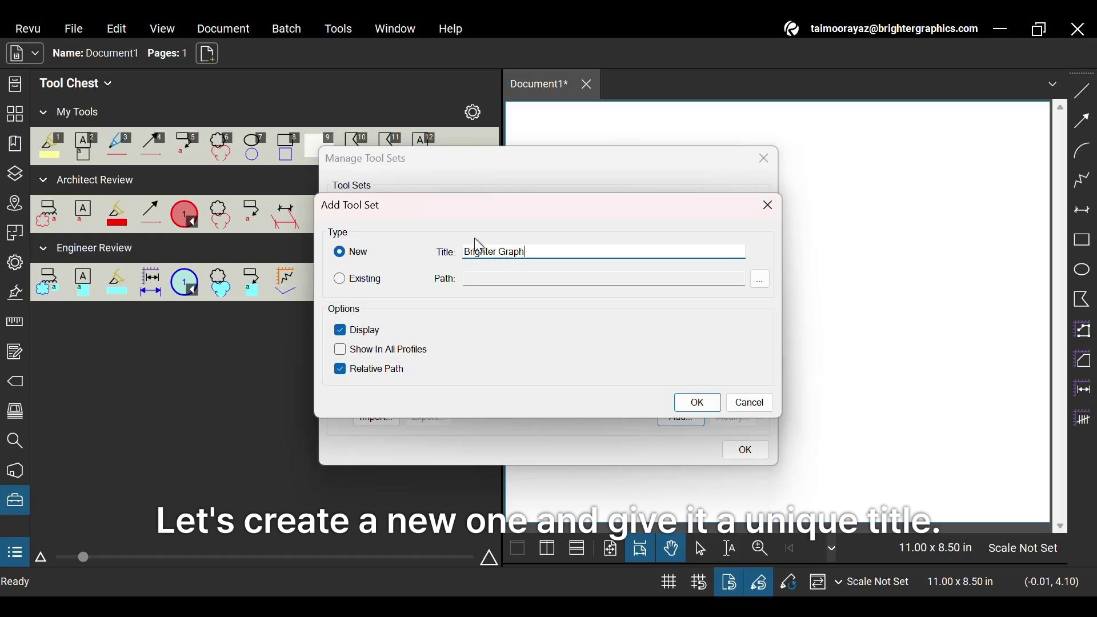
text(ics Too)
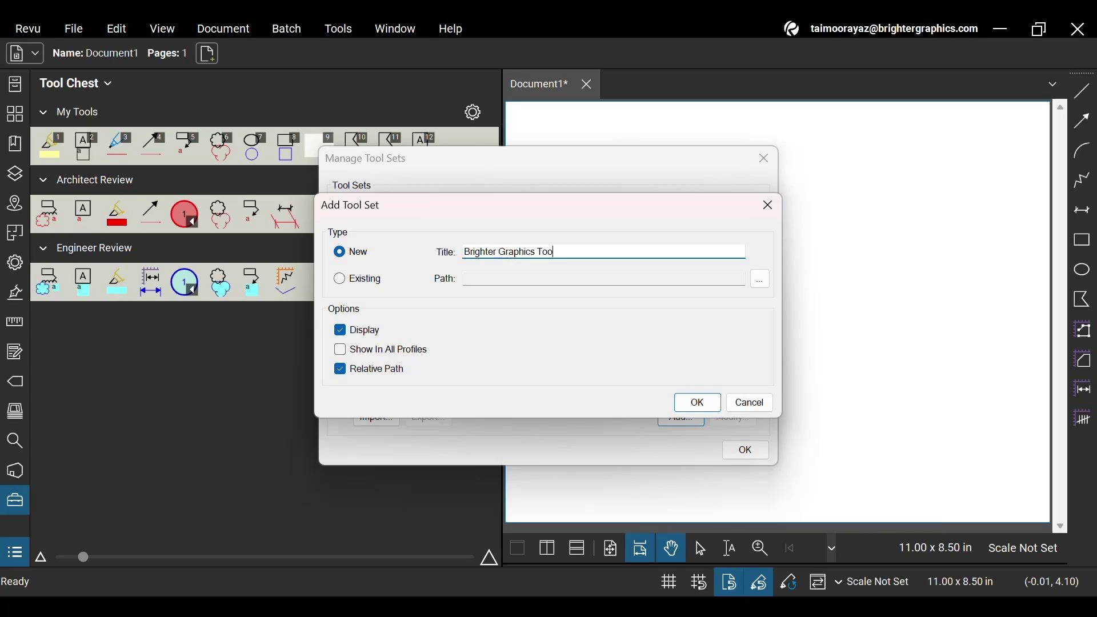
text(lset)
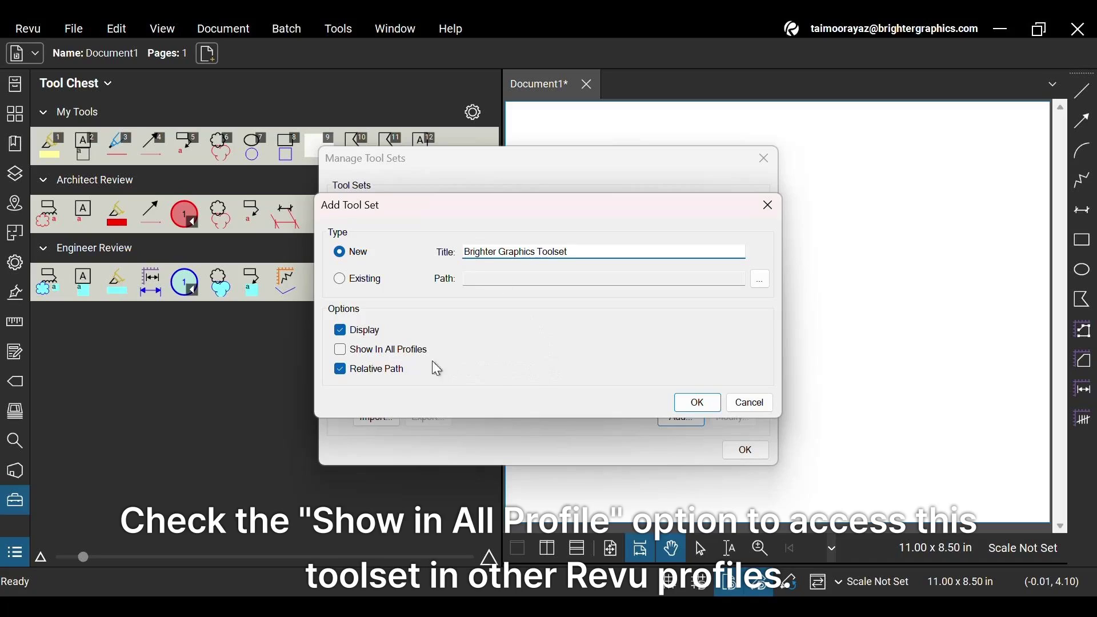
click(342, 349)
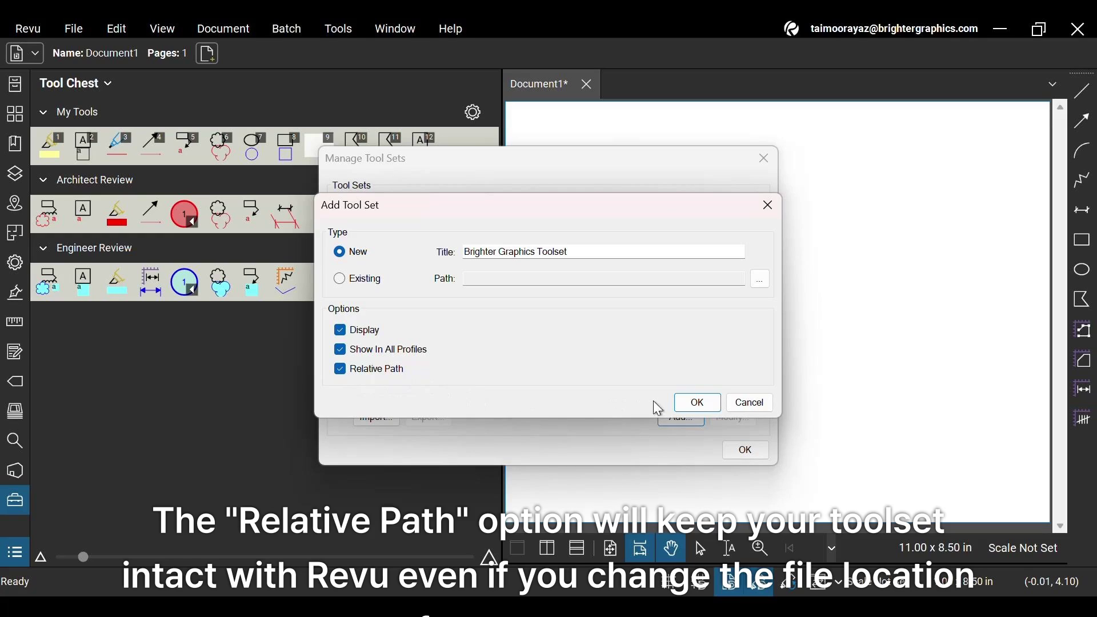
Step: Confirm the new tool set and save its .btx file to Downloads
click(699, 403)
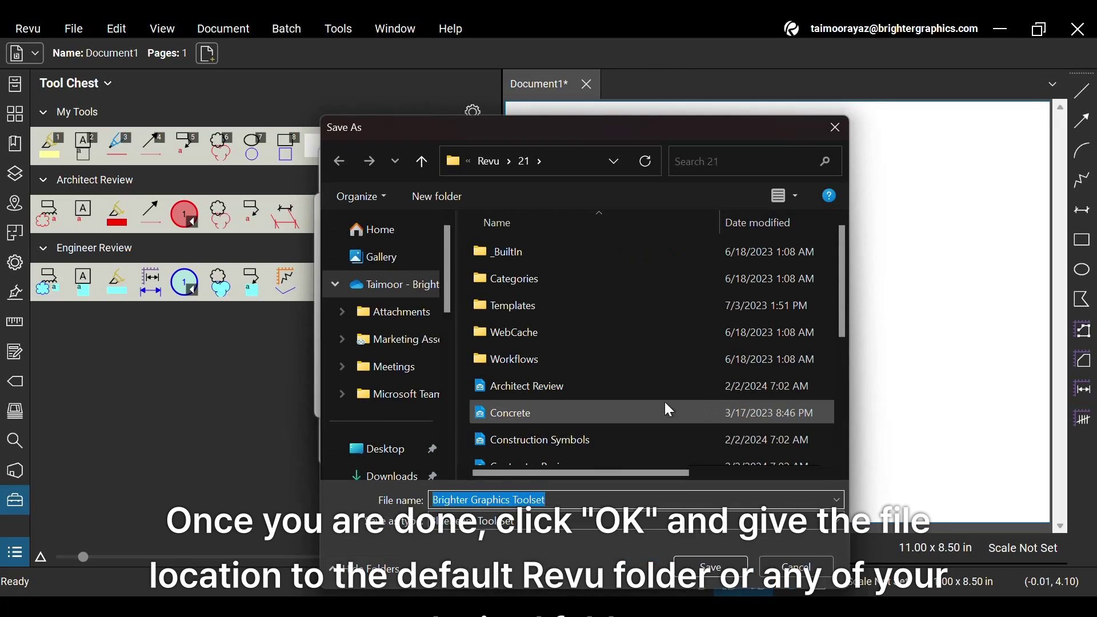
click(392, 476)
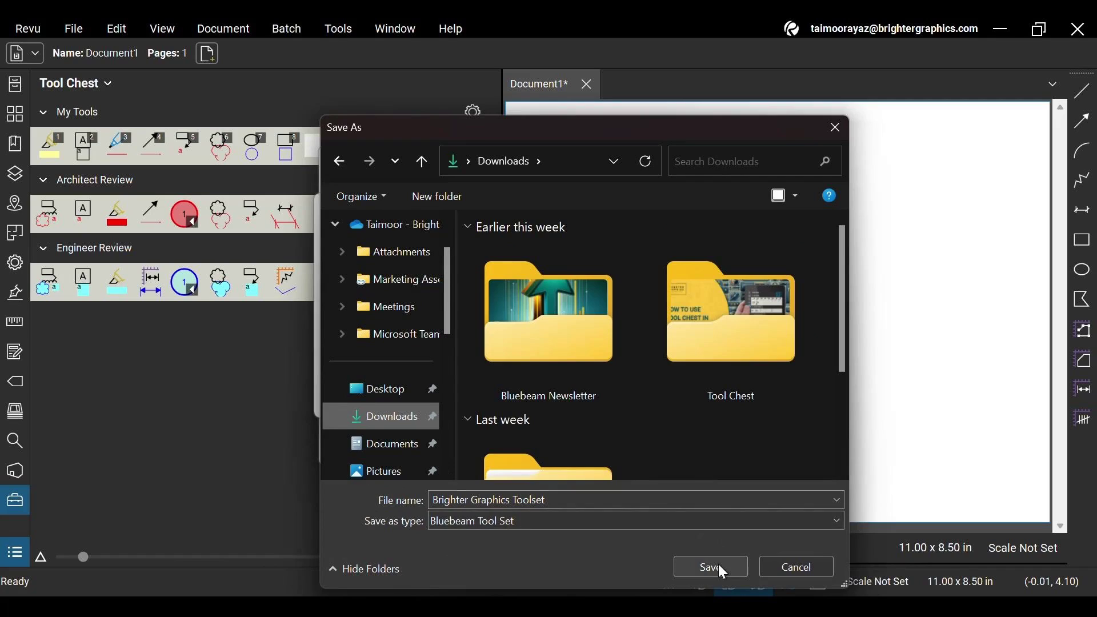
click(719, 564)
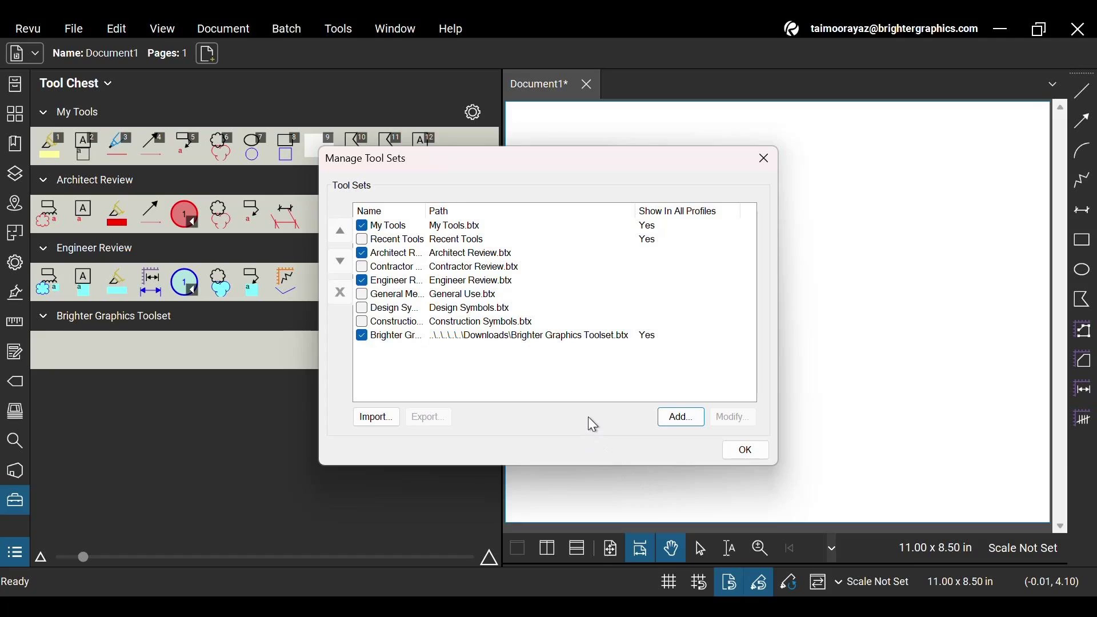
Step: Close Manage Tool Sets and unlock the empty Brighter Graphics Toolset
click(745, 450)
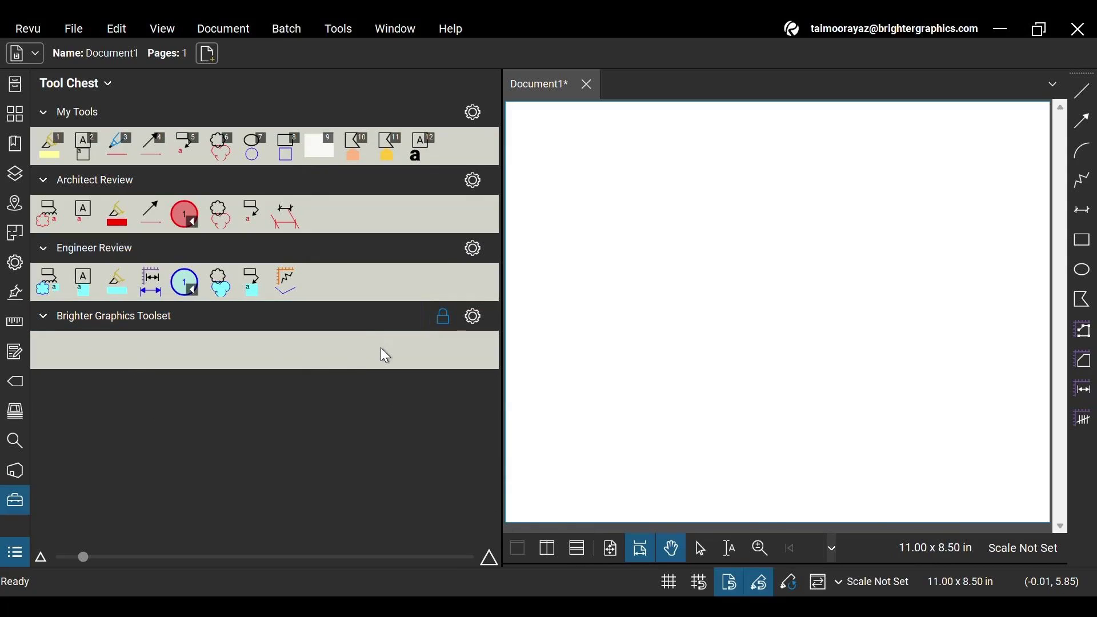
click(445, 319)
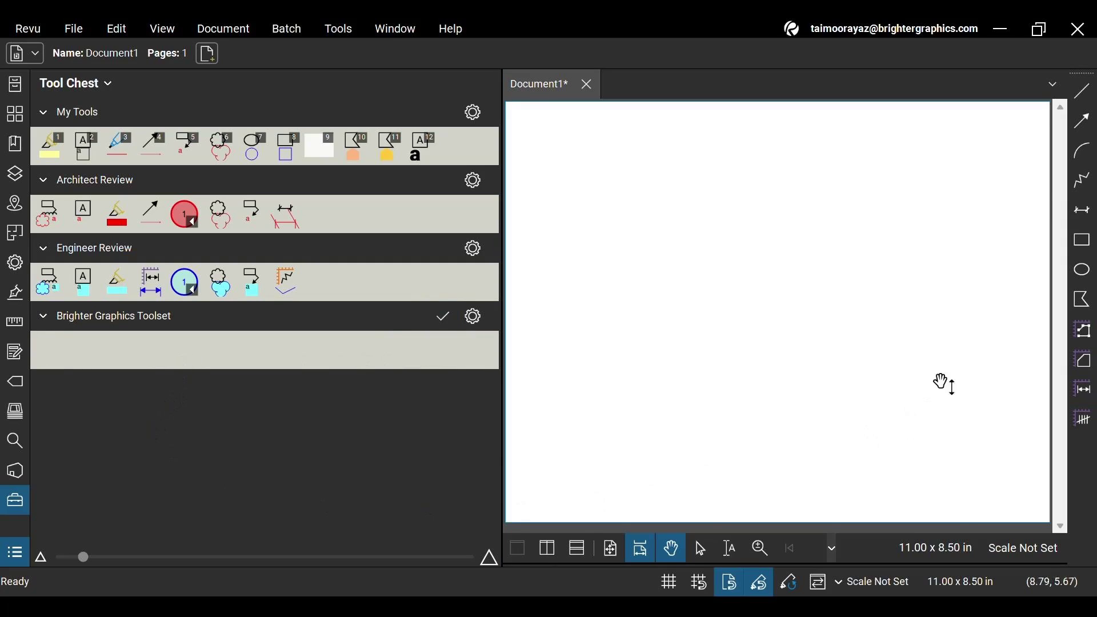
click(1082, 90)
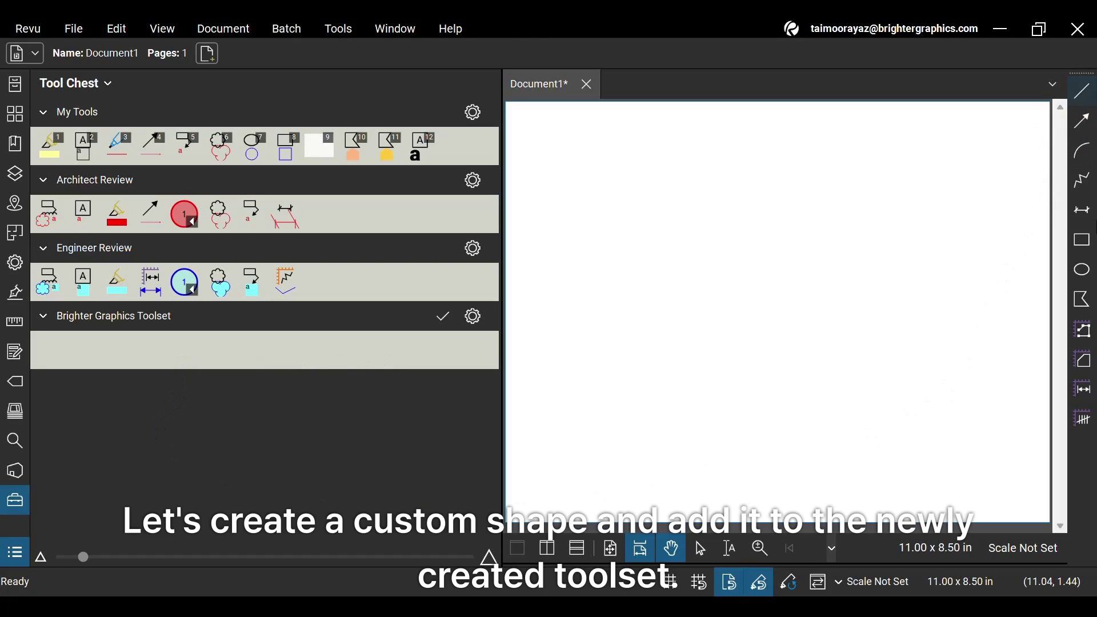
Step: Hide the Tool Chest and draw a closed four-vertex diamond polygon on the page
click(1082, 90)
click(1082, 300)
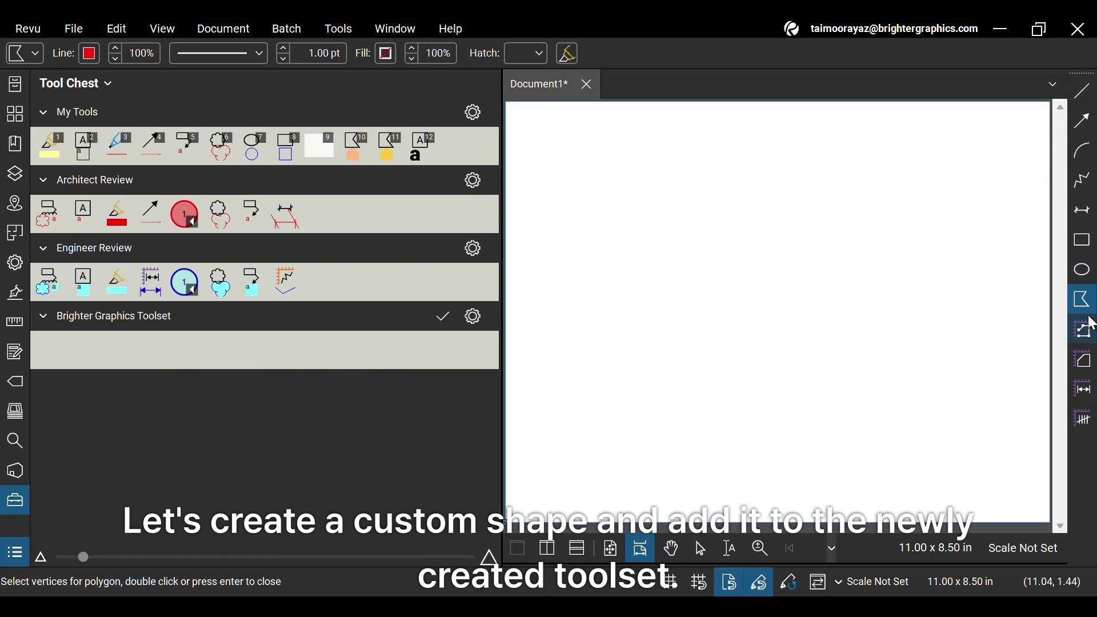
click(15, 501)
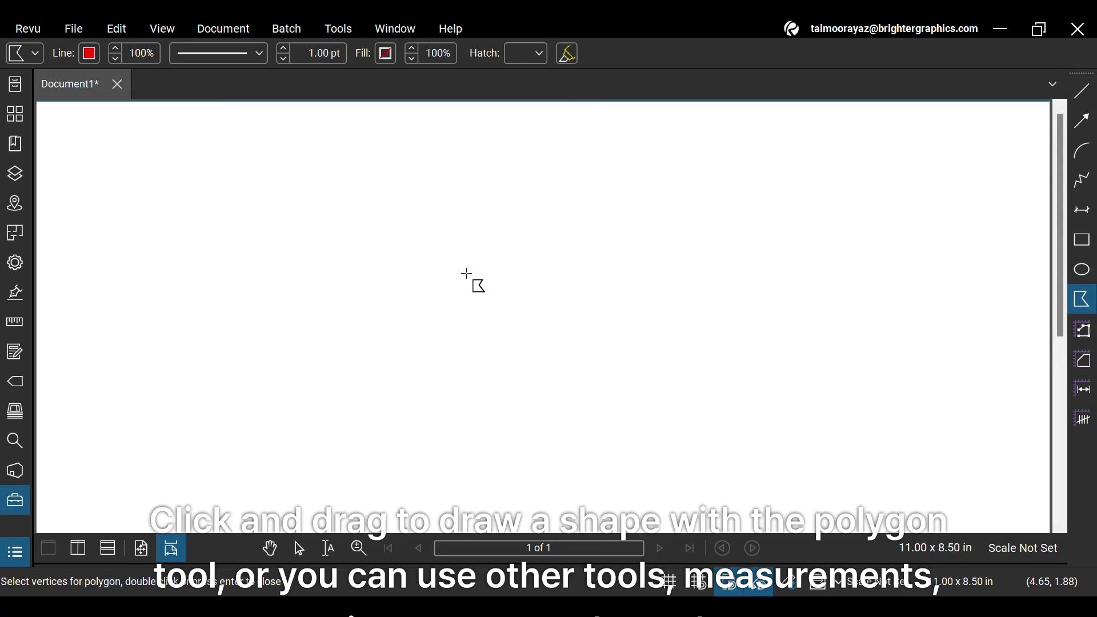
click(467, 272)
click(512, 230)
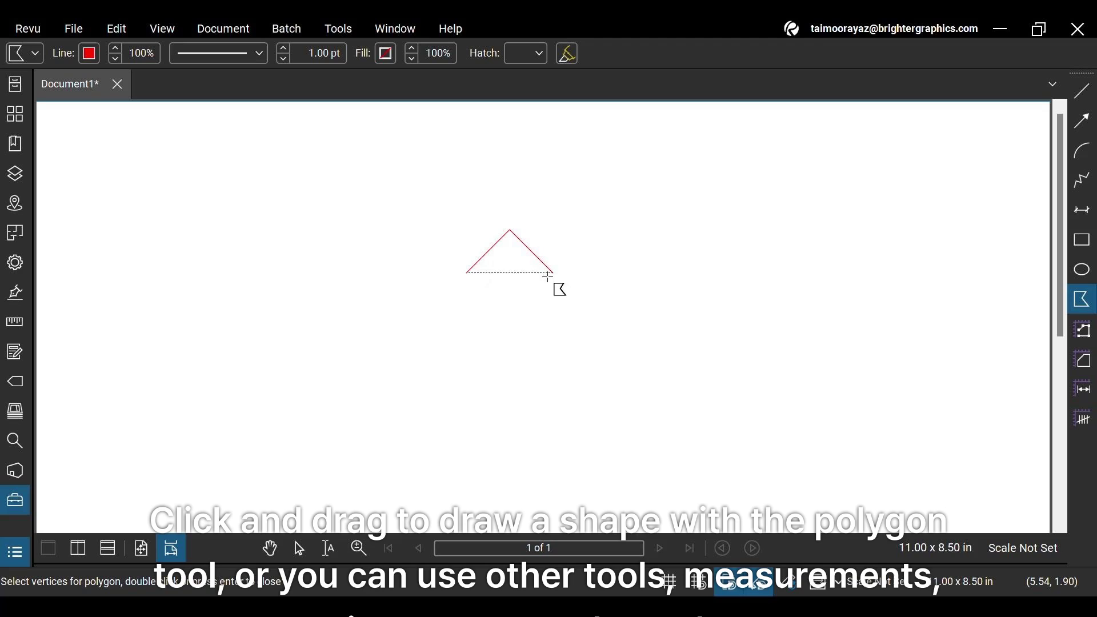
click(554, 274)
click(510, 315)
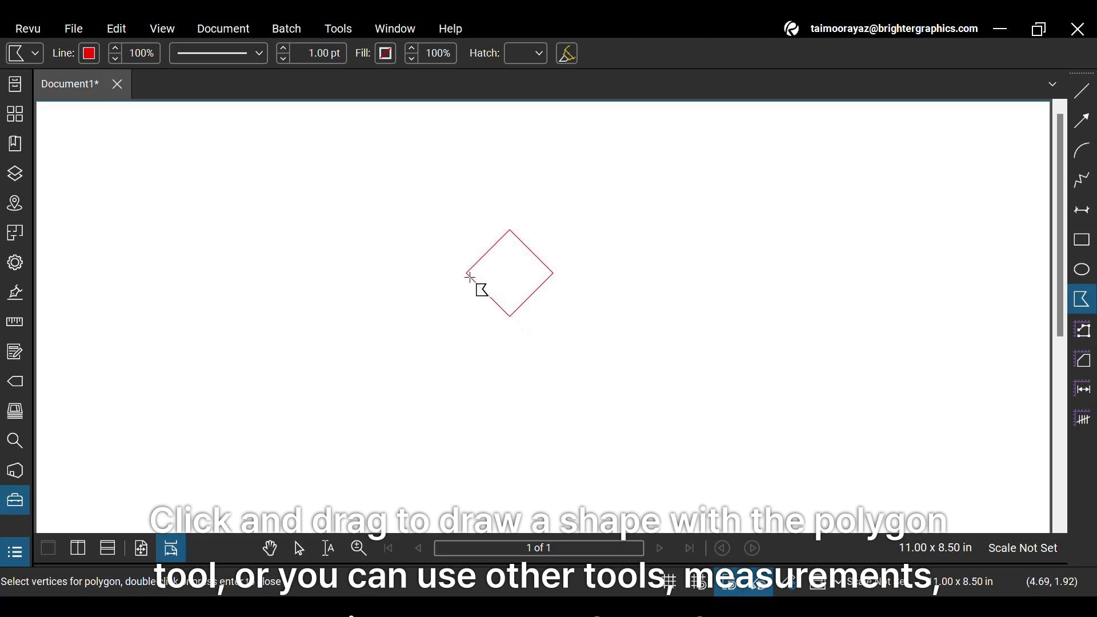
click(469, 273)
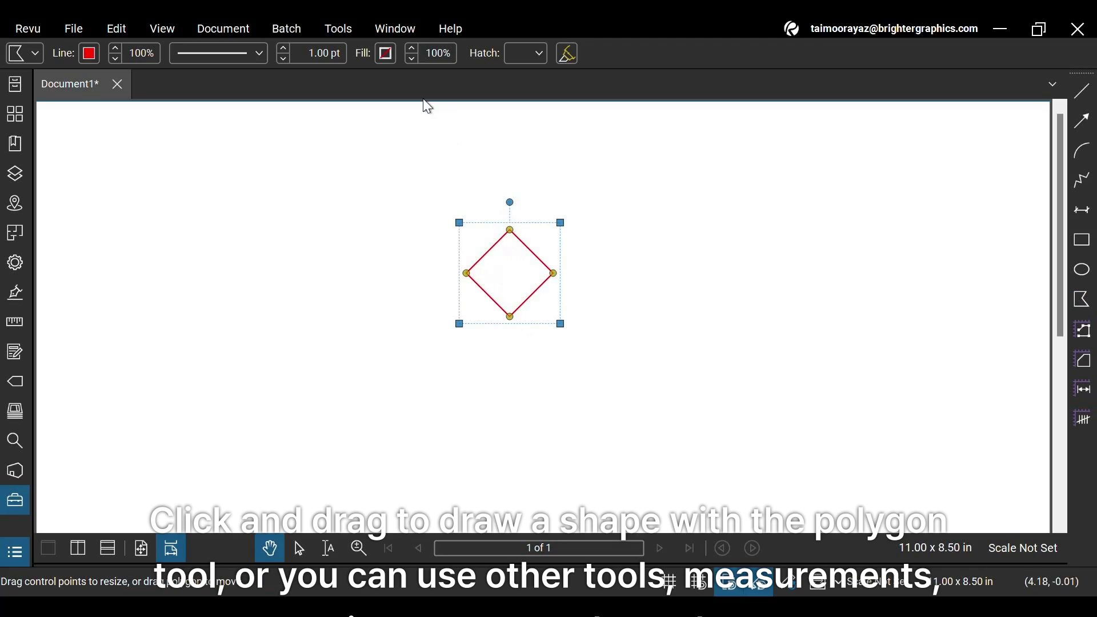
Step: Give the diamond a yellow fill using a custom hex colour
click(386, 53)
click(451, 211)
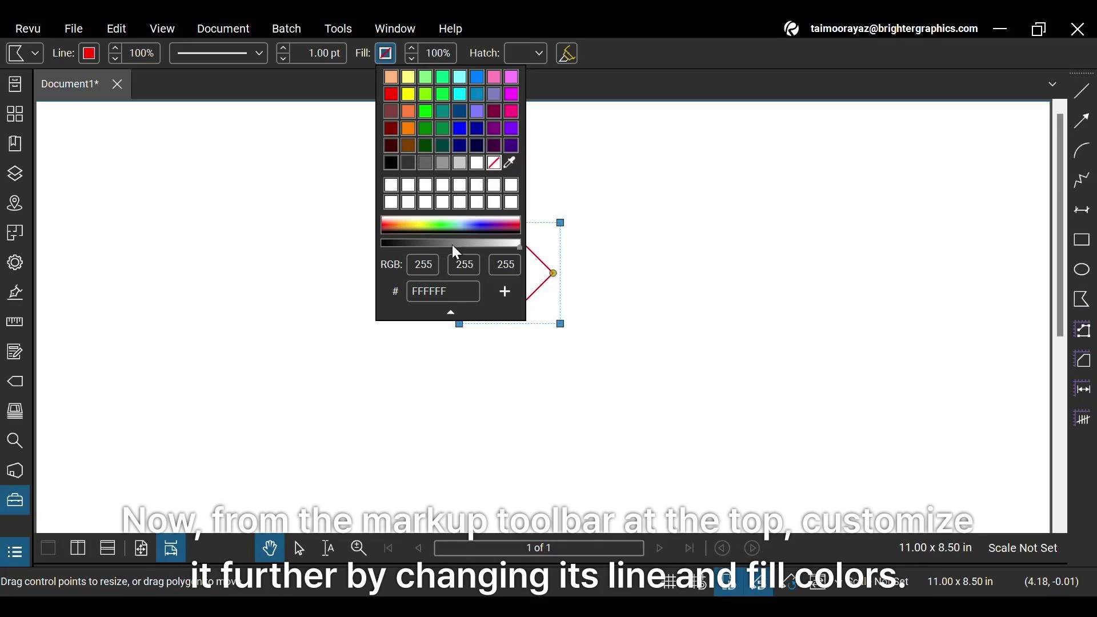
click(459, 291)
key(ctrl+a)
text(ffc93c)
key(ctrl+a)
key(Return)
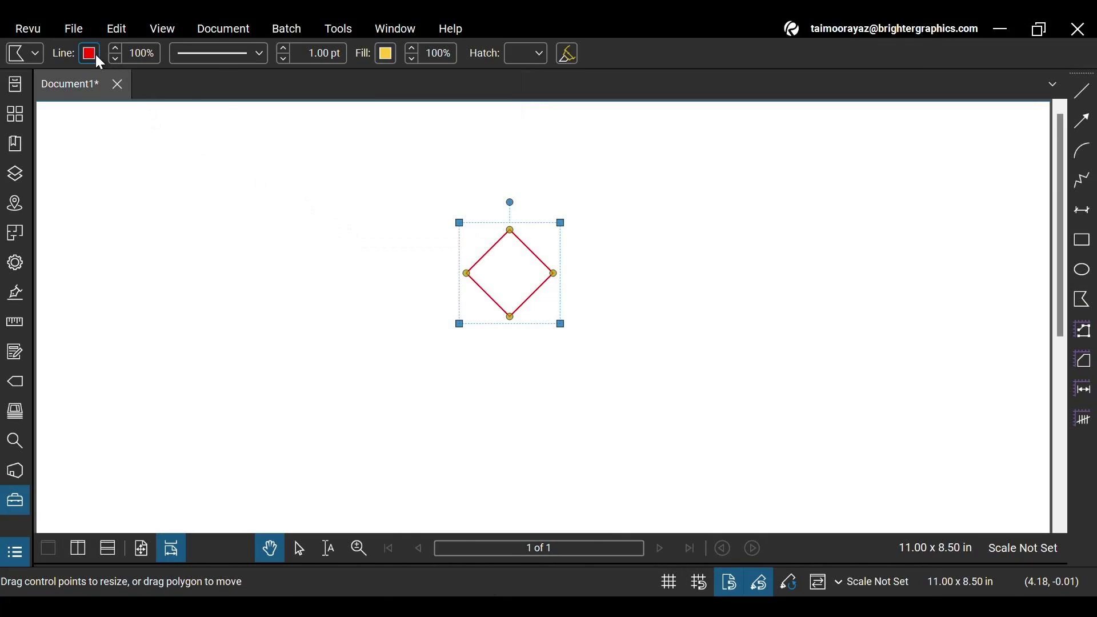
Step: Set the diamond's outline colour to hex ffc93c
click(90, 53)
click(155, 211)
click(176, 293)
key(ctrl+a)
text(ffc93c)
key(Return)
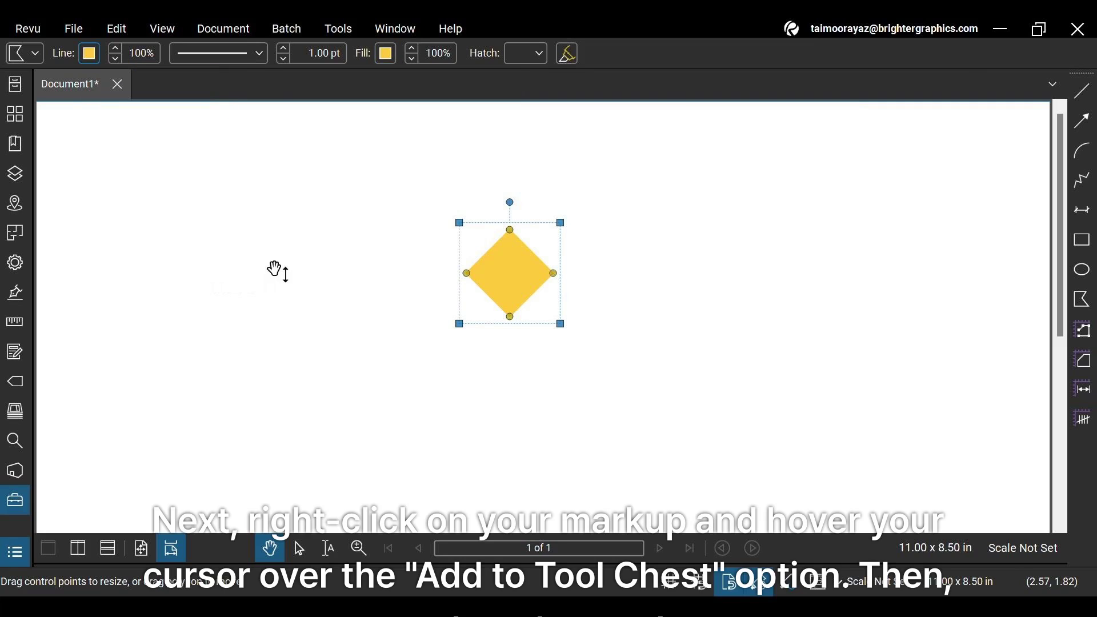
Step: Add the diamond to Brighter Graphics Toolset, then place two diamonds from the new tool
right_click(489, 254)
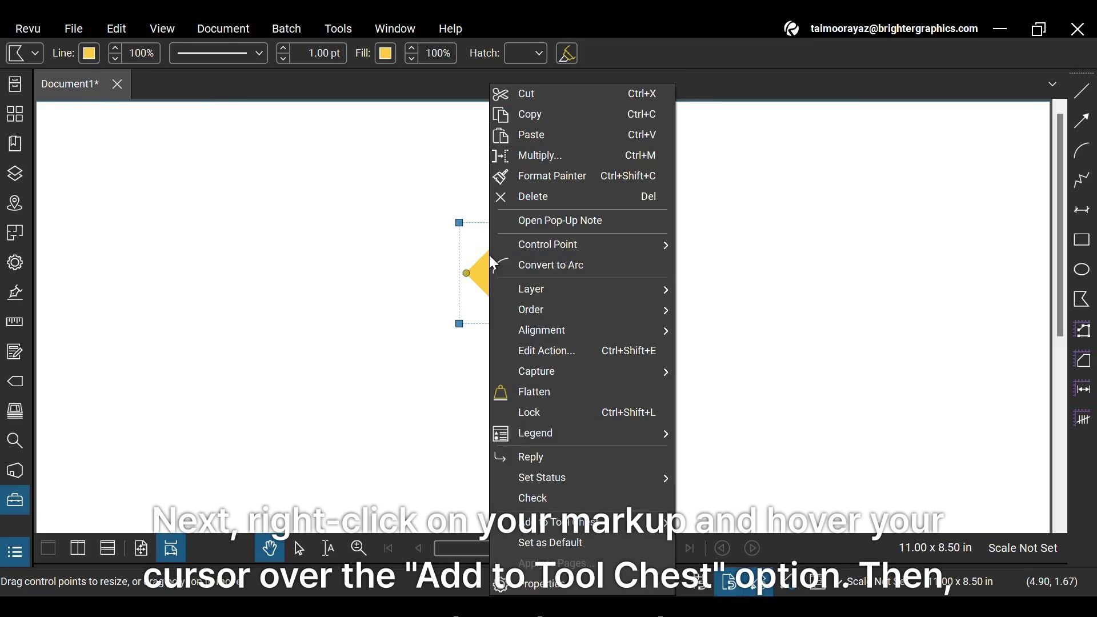
mouse_move(557, 522)
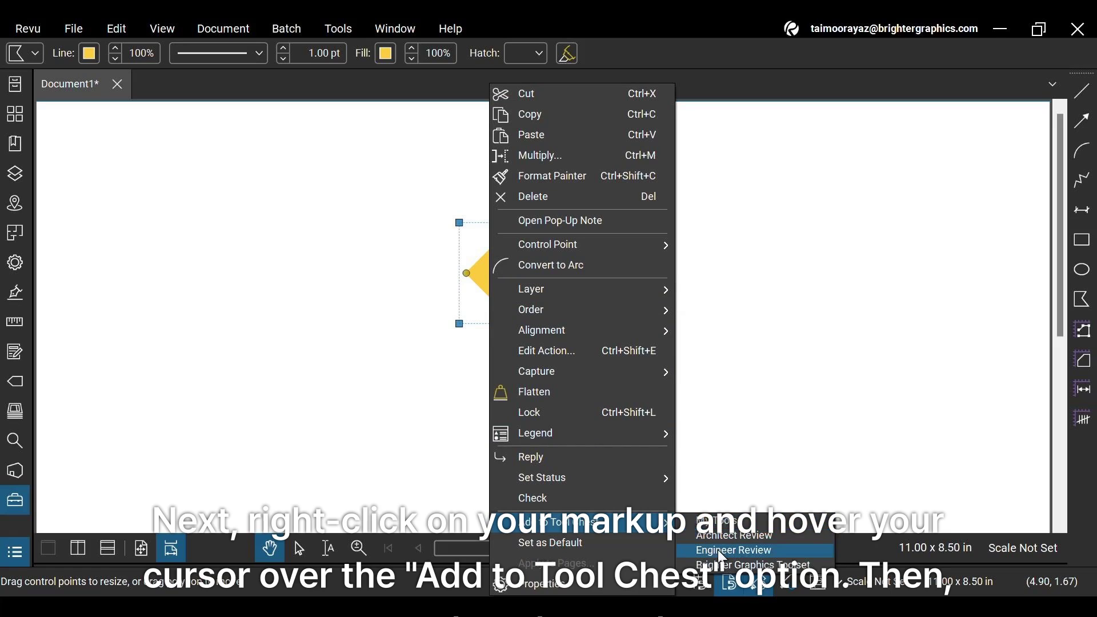
click(727, 566)
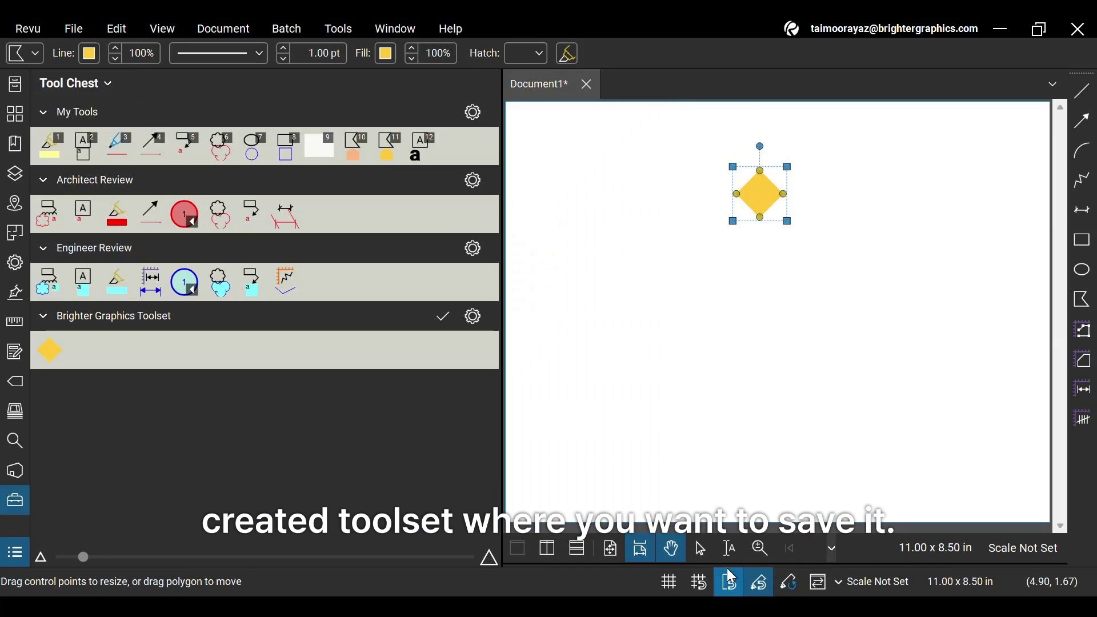
click(50, 350)
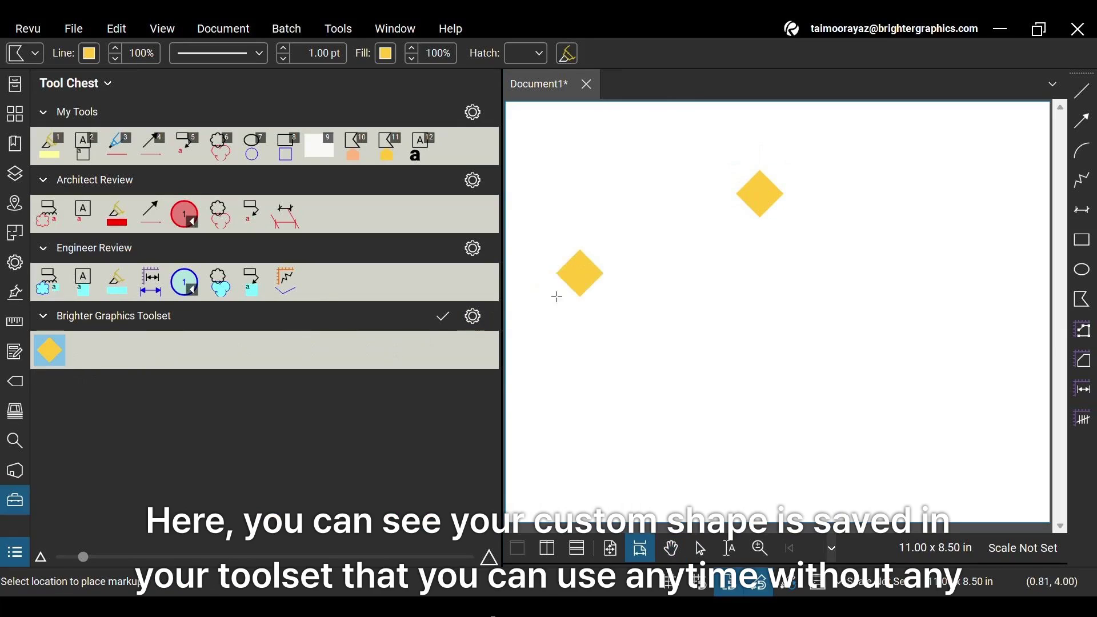
click(610, 267)
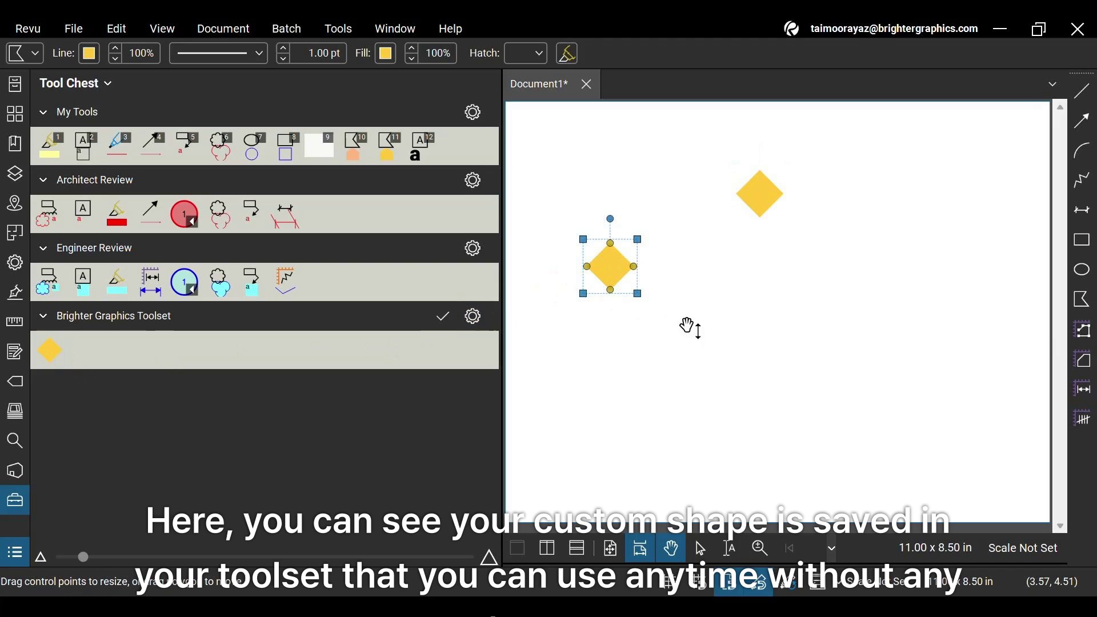
click(56, 348)
click(727, 316)
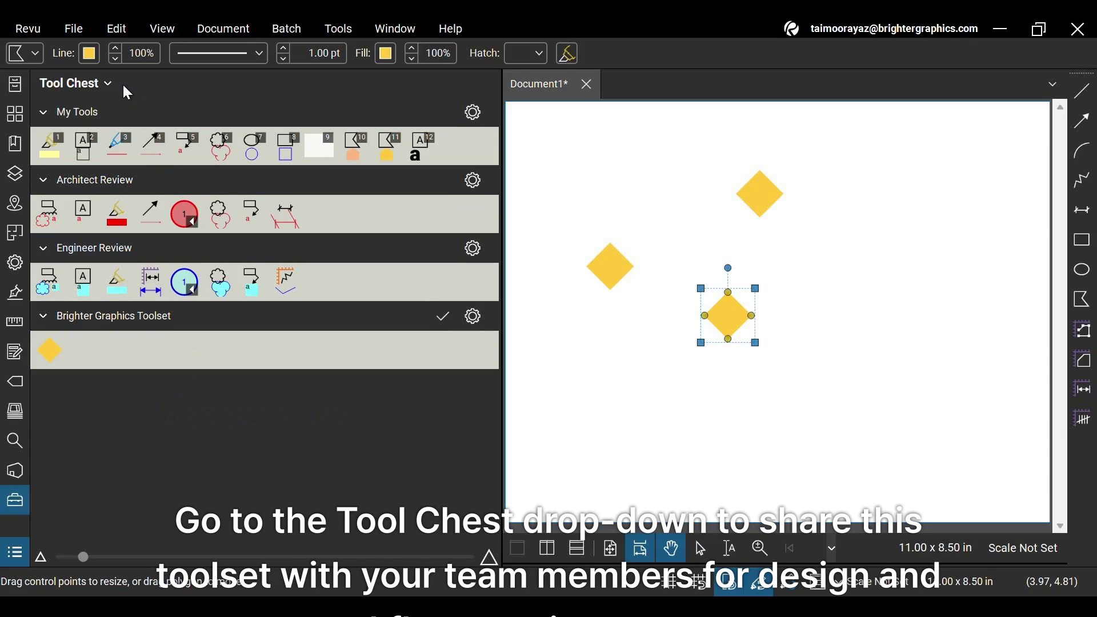
Step: Reopen Manage Tool Sets and select the Brighter Graphics Toolset row
click(107, 84)
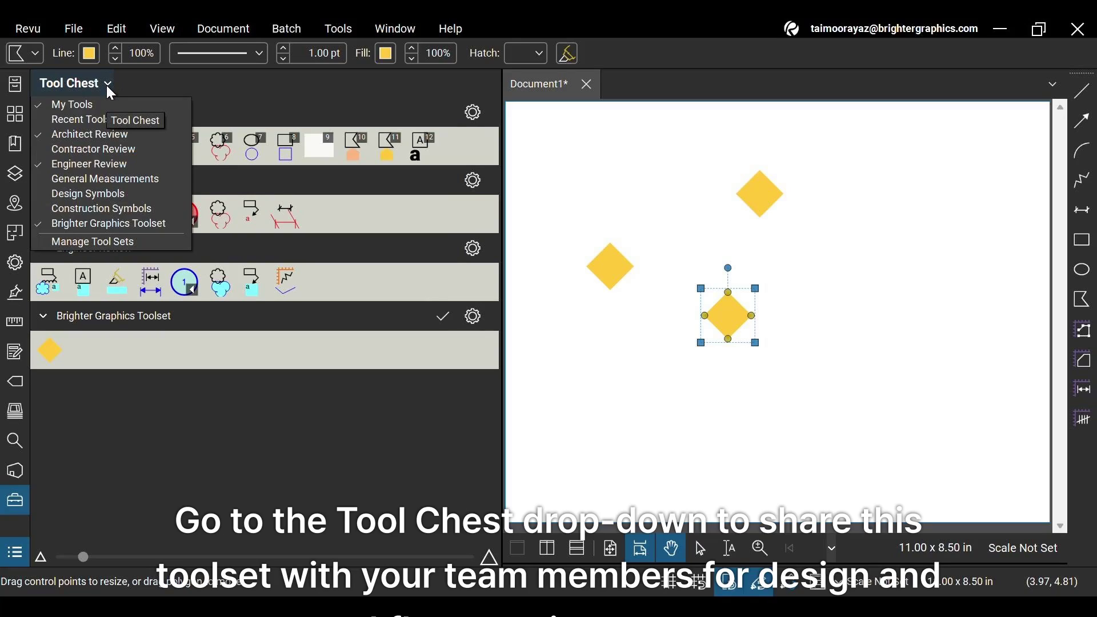
click(149, 242)
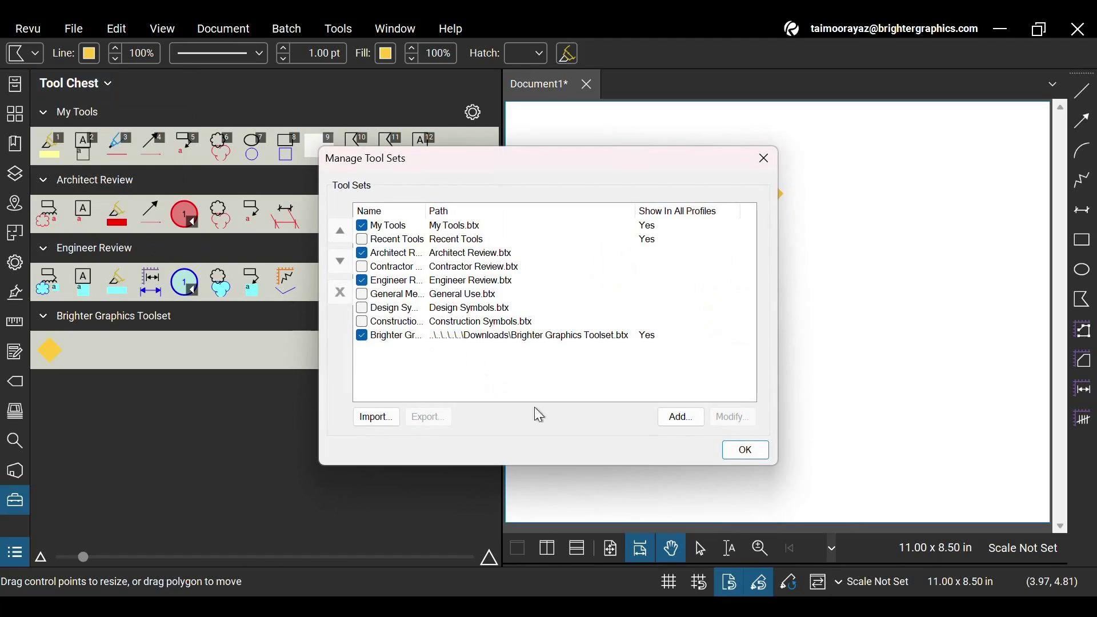
click(443, 336)
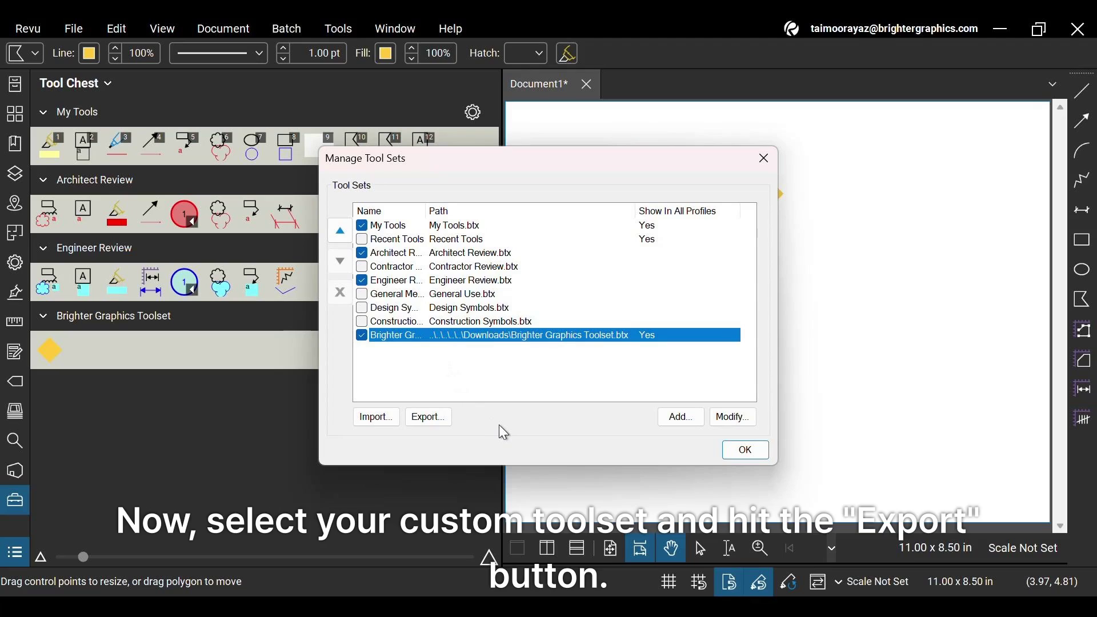
Step: Export the tool set, creating and saving into Downloads\New Toolset Export
click(440, 420)
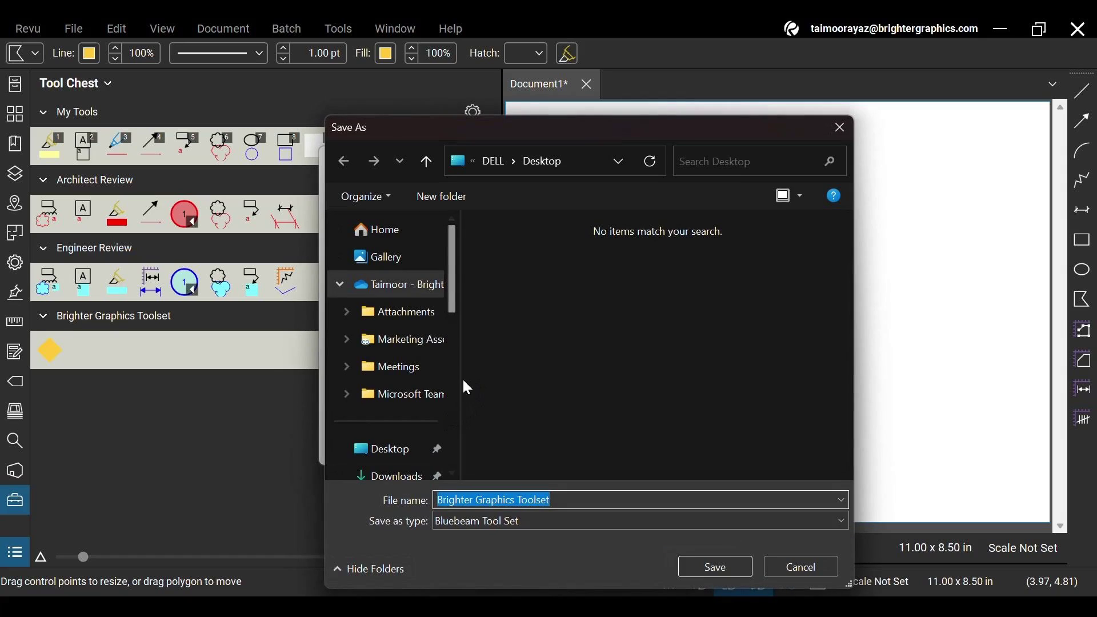
click(397, 475)
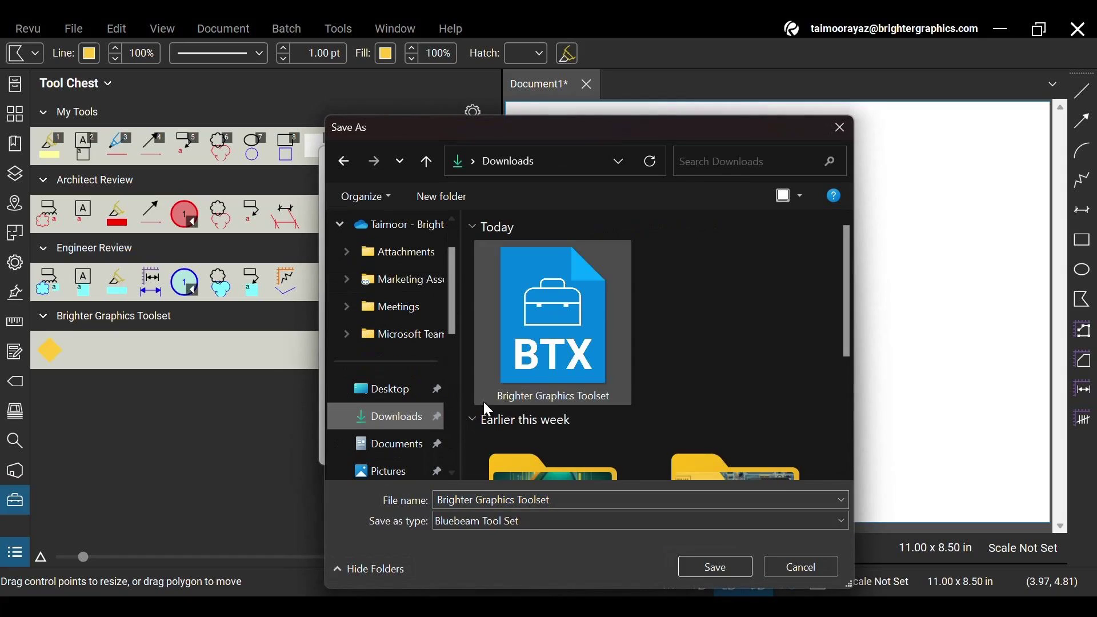
right_click(691, 310)
mouse_move(733, 324)
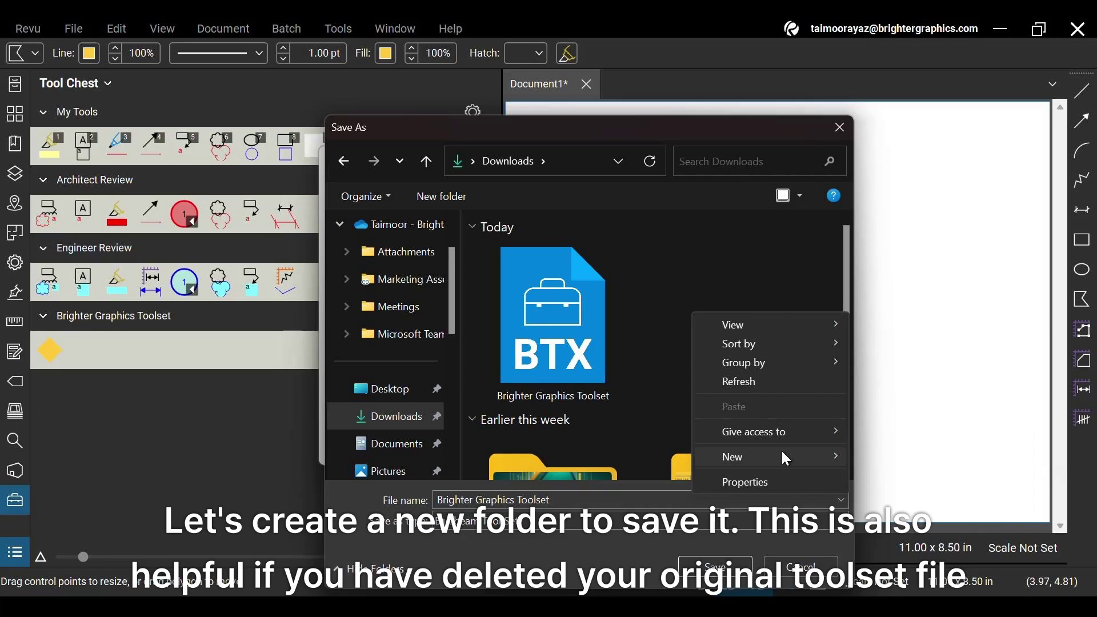
mouse_move(734, 458)
click(886, 248)
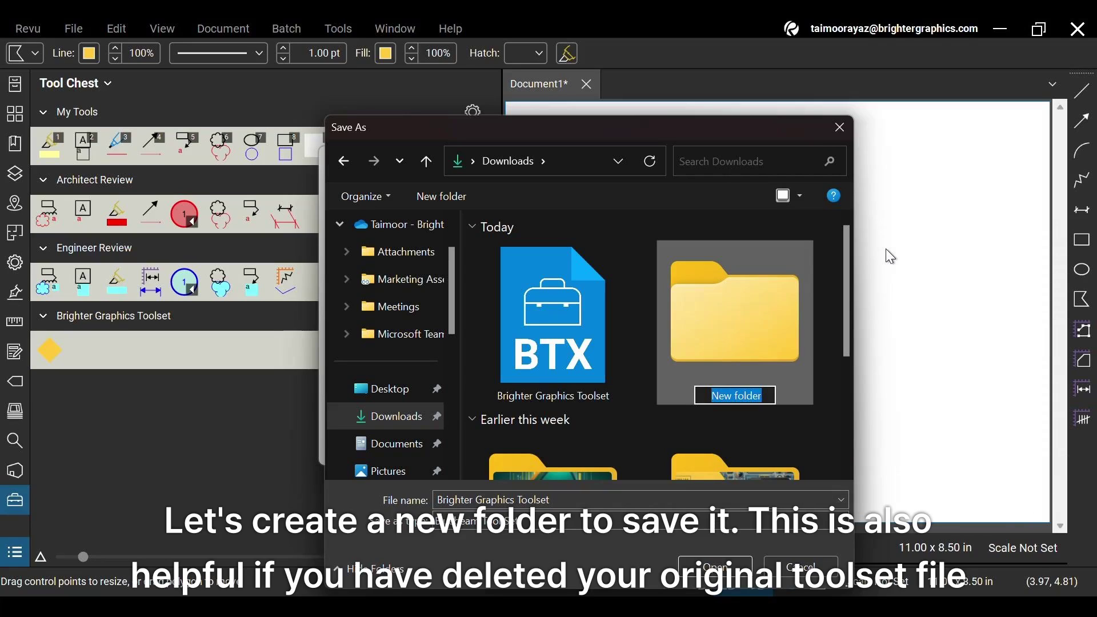
text(New Too)
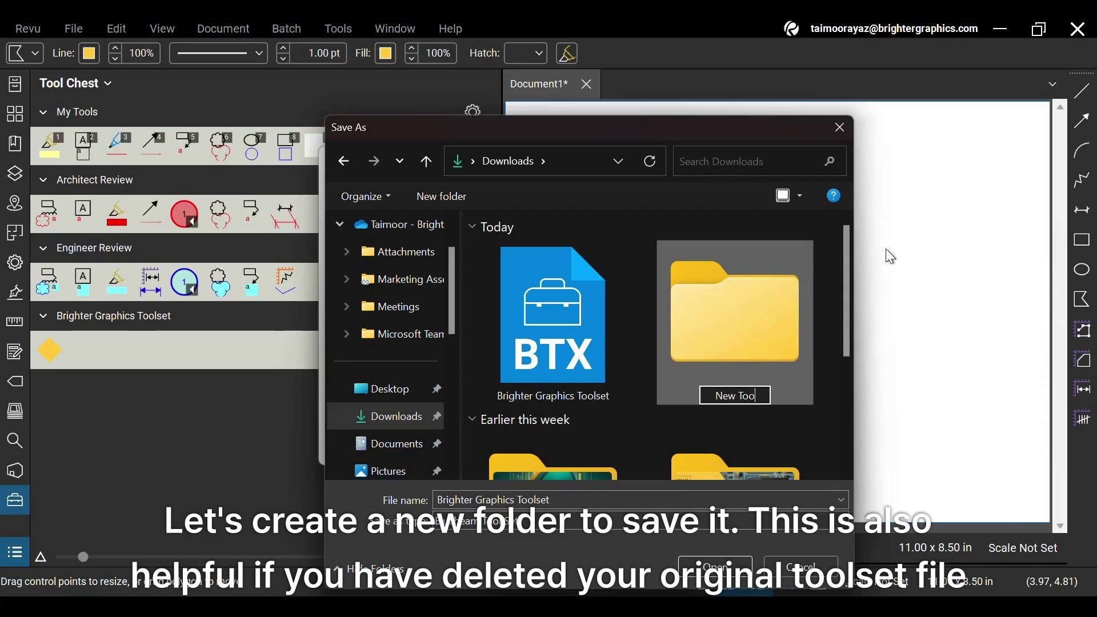
text(lse)
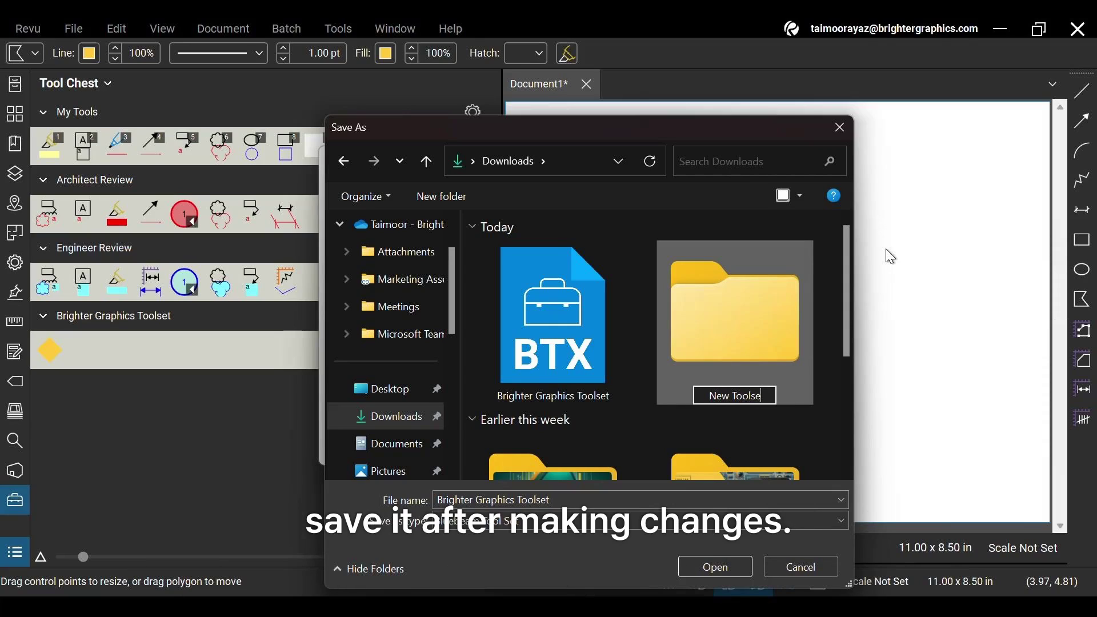
text(t Export)
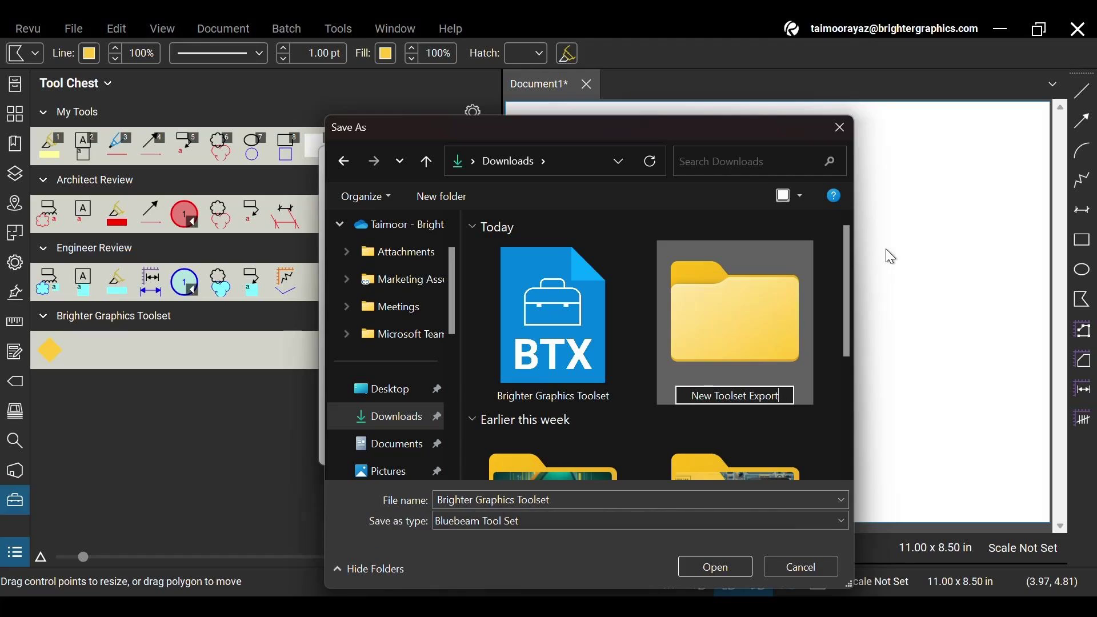
key(Return)
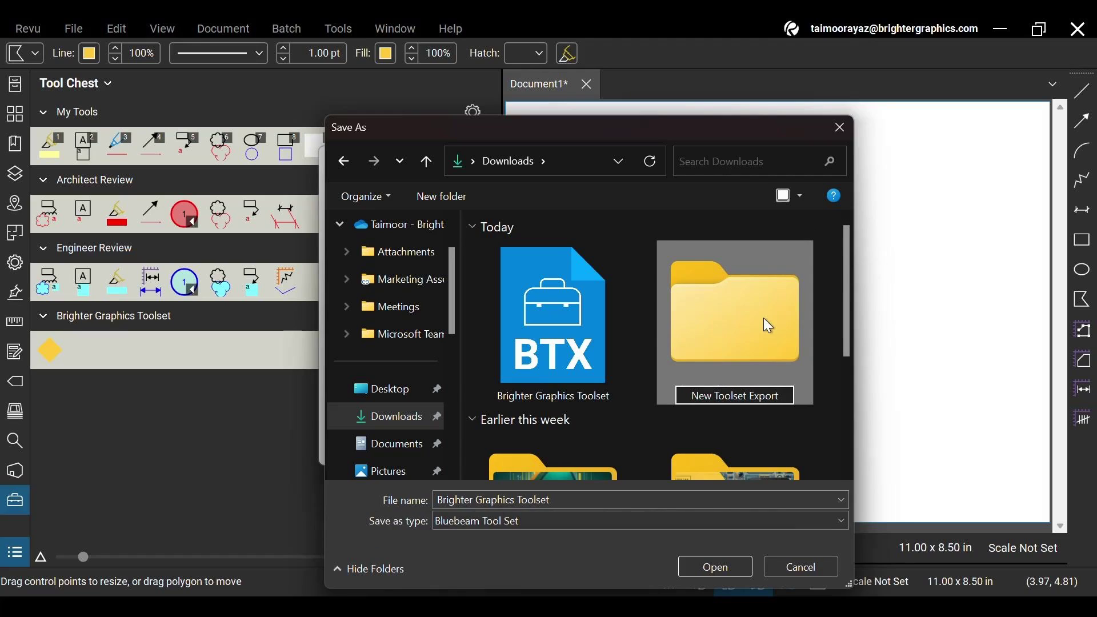
click(716, 567)
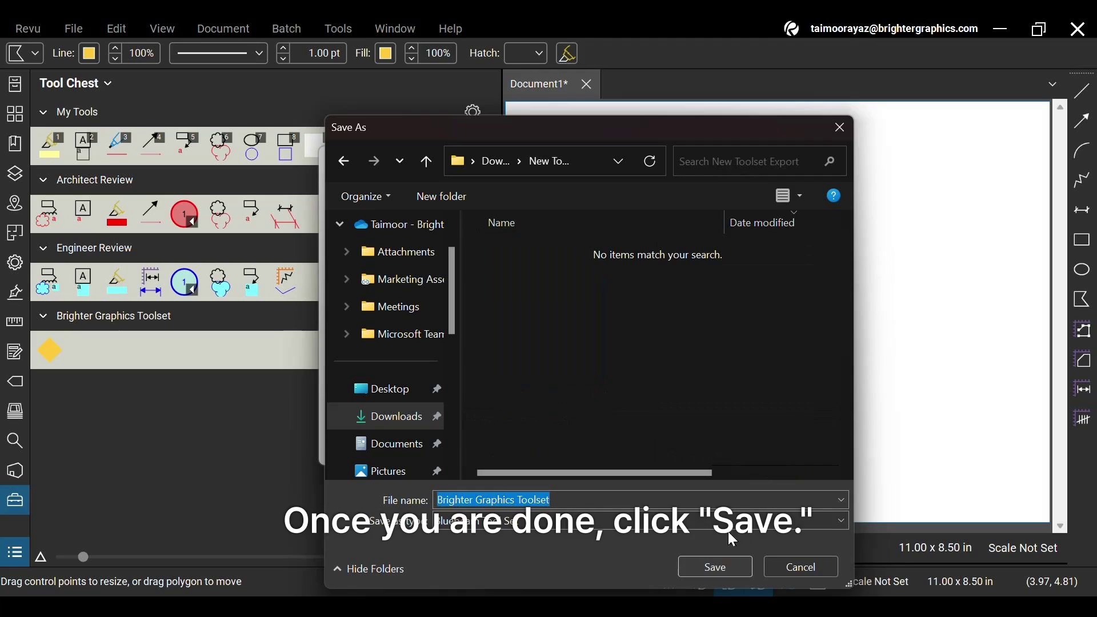
click(734, 566)
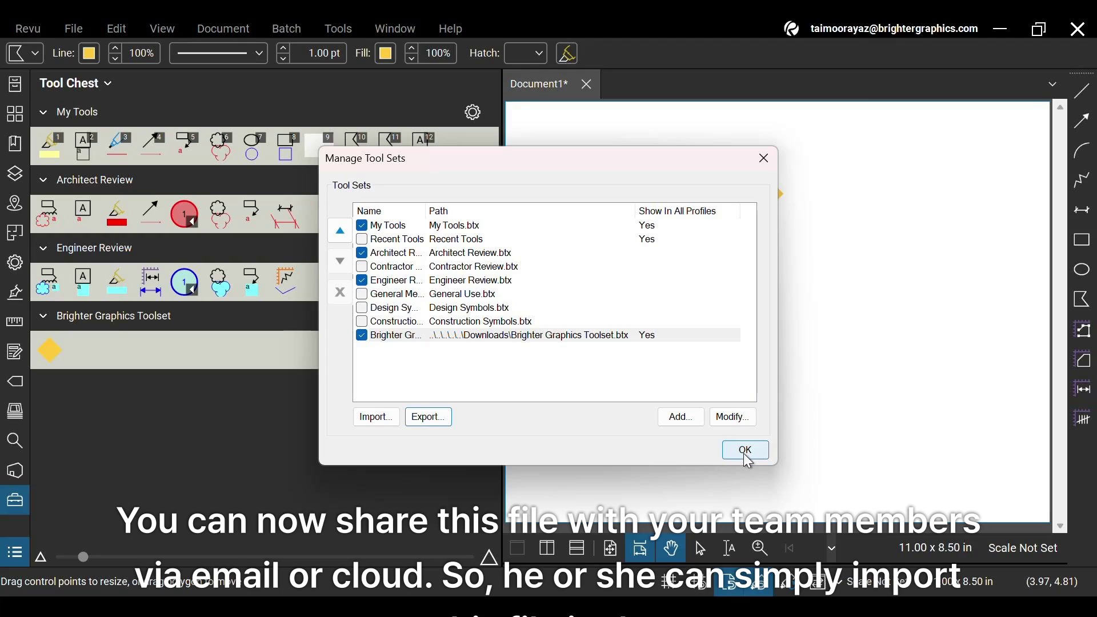
click(396, 423)
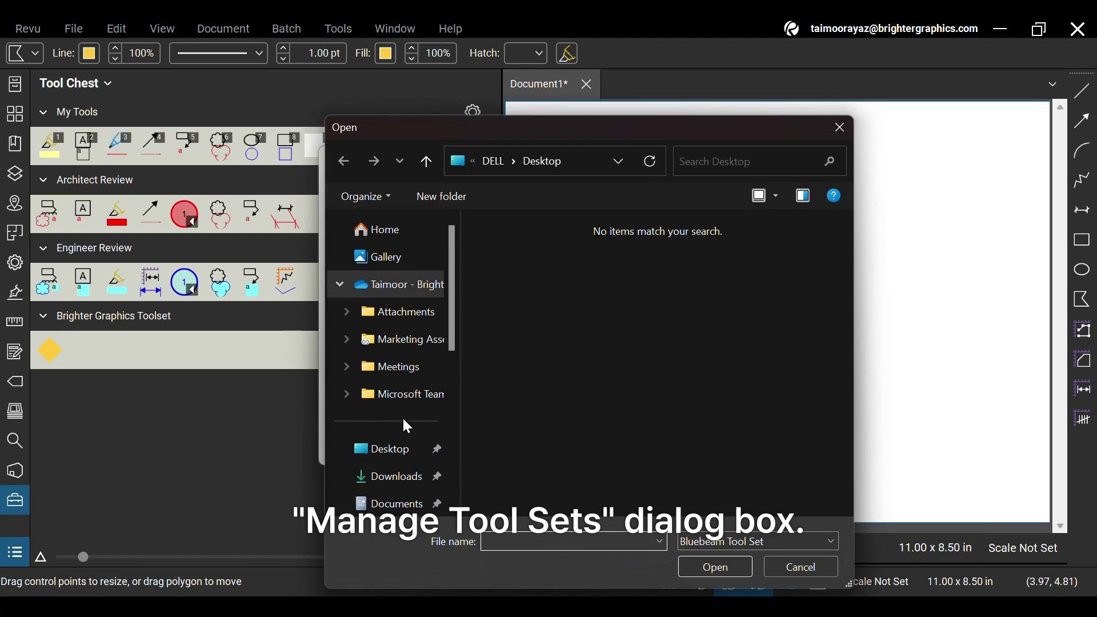
click(397, 477)
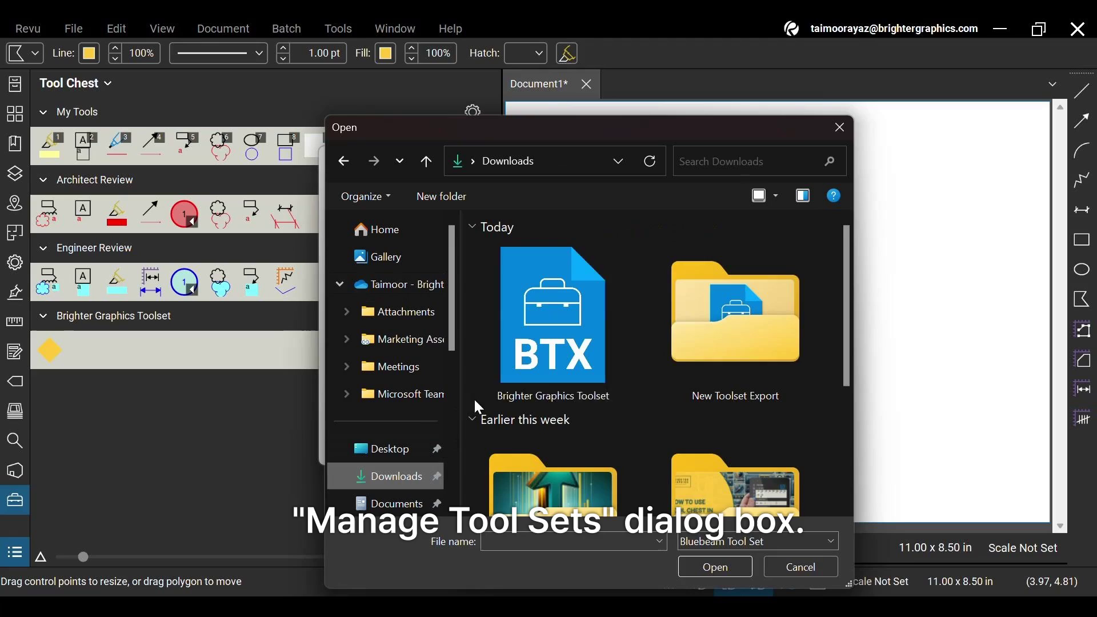
double_click(742, 328)
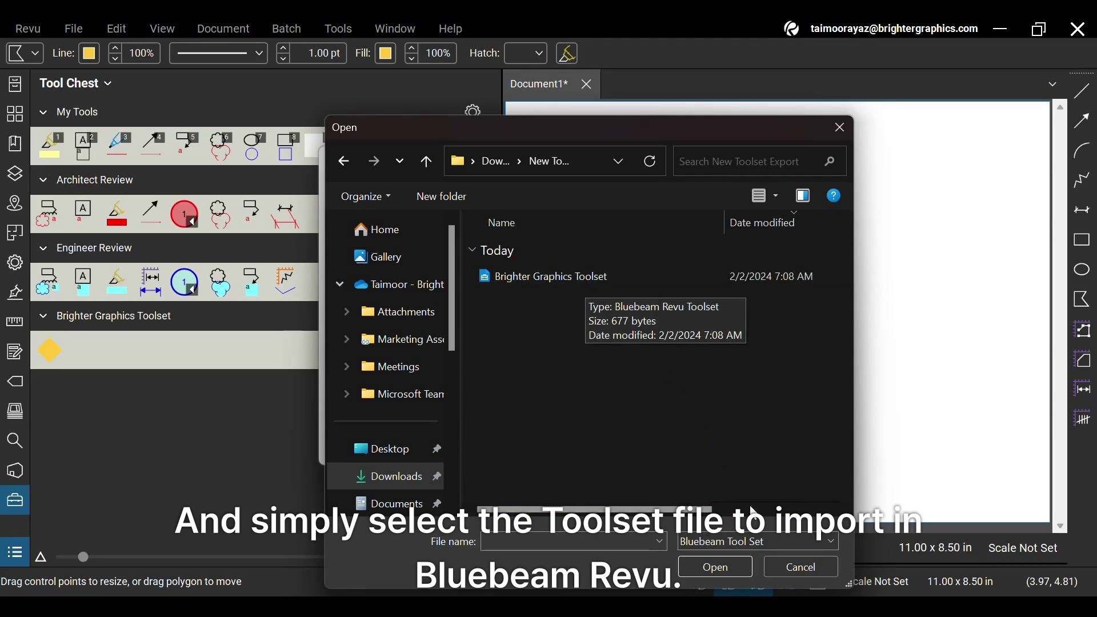
Step: Cancel the import, close Manage Tool Sets, and hide the Tool Chest panel
click(790, 561)
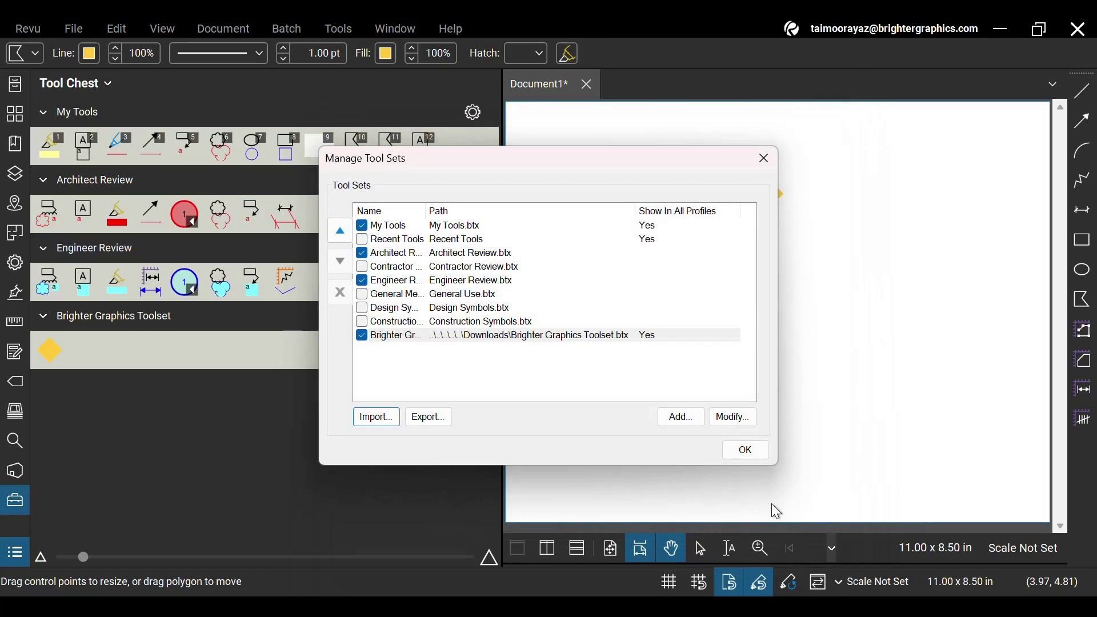
click(744, 449)
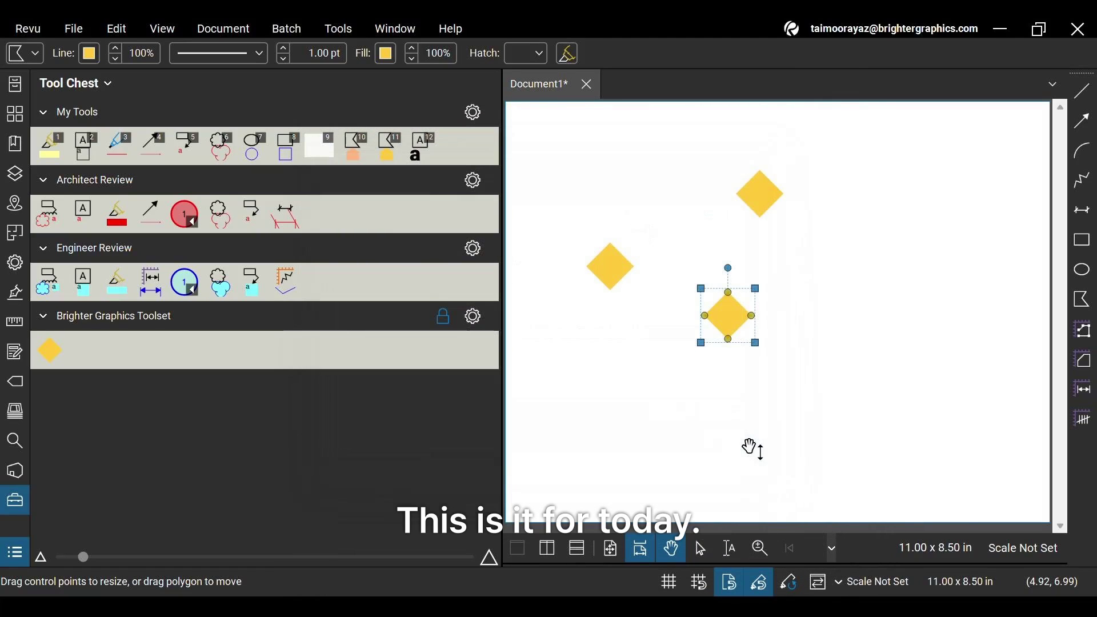
click(26, 492)
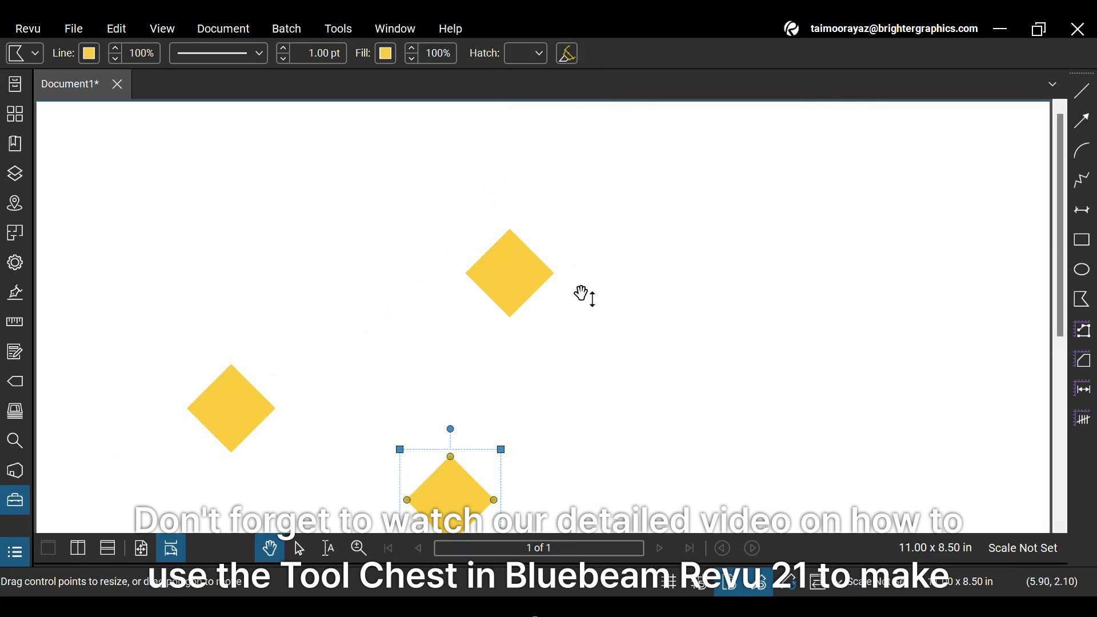